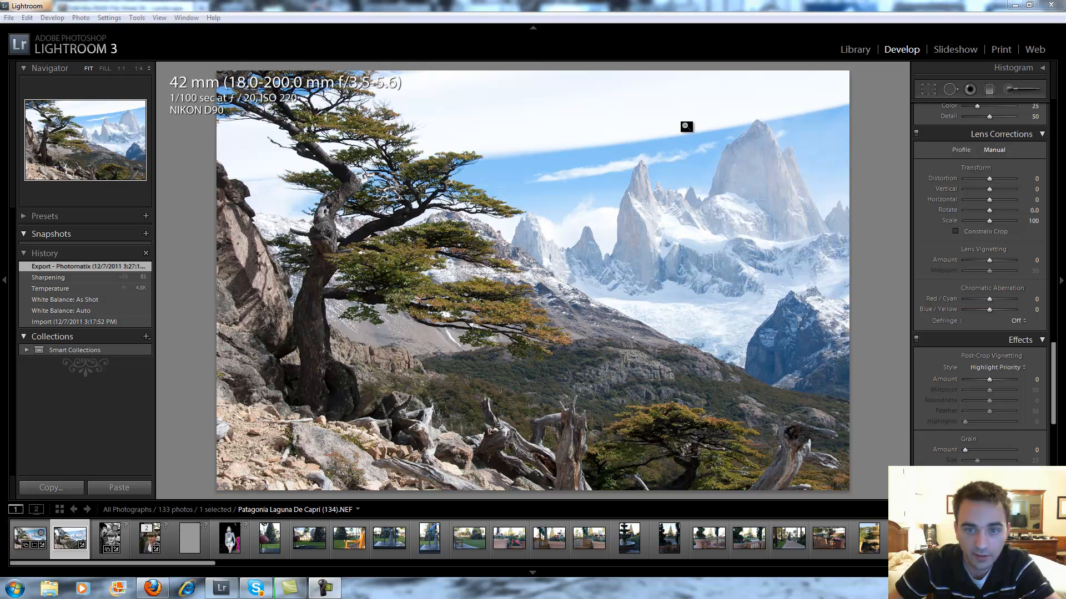
# - Examine the bright cloud at 1:1 and compare the raw Patagonia photo with its tone-mapped TIFF version
pyautogui.click(609, 111)
pyautogui.moveTo(577, 114); pyautogui.dragTo(587, 248)
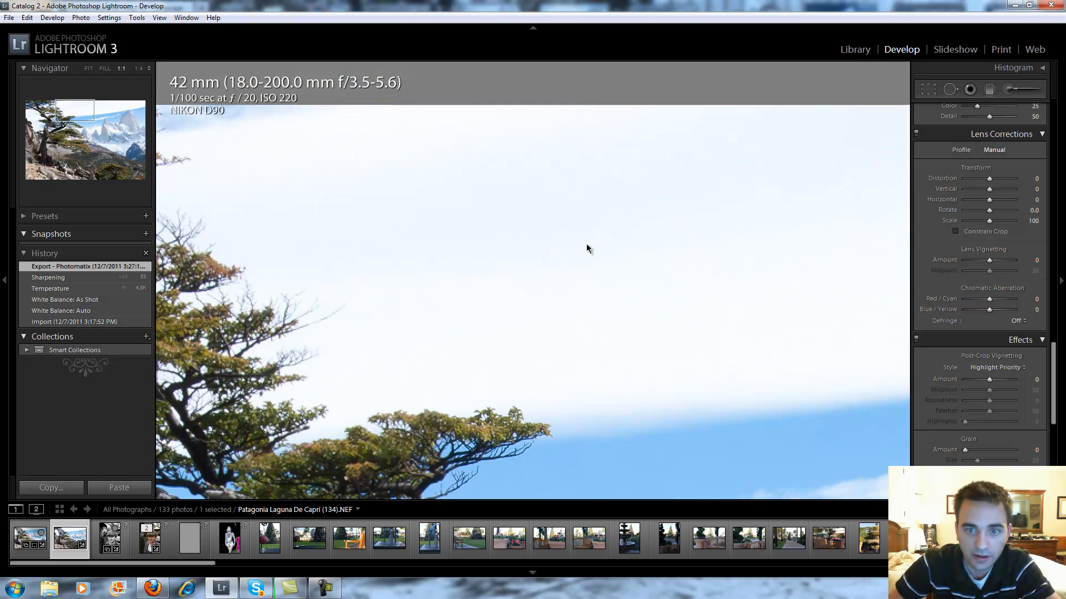
pyautogui.click(581, 245)
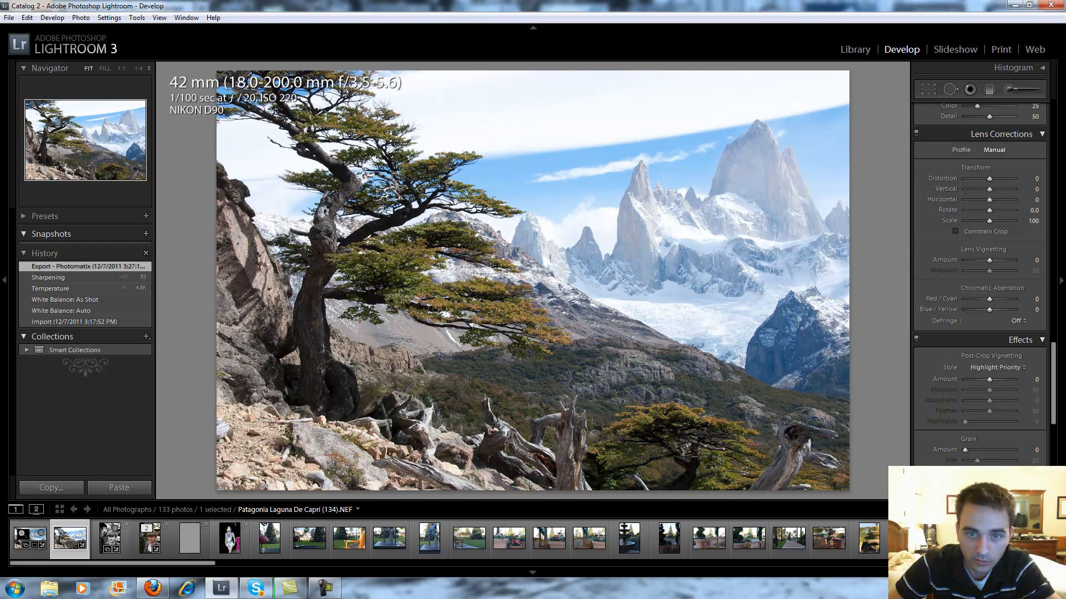
pyautogui.click(30, 537)
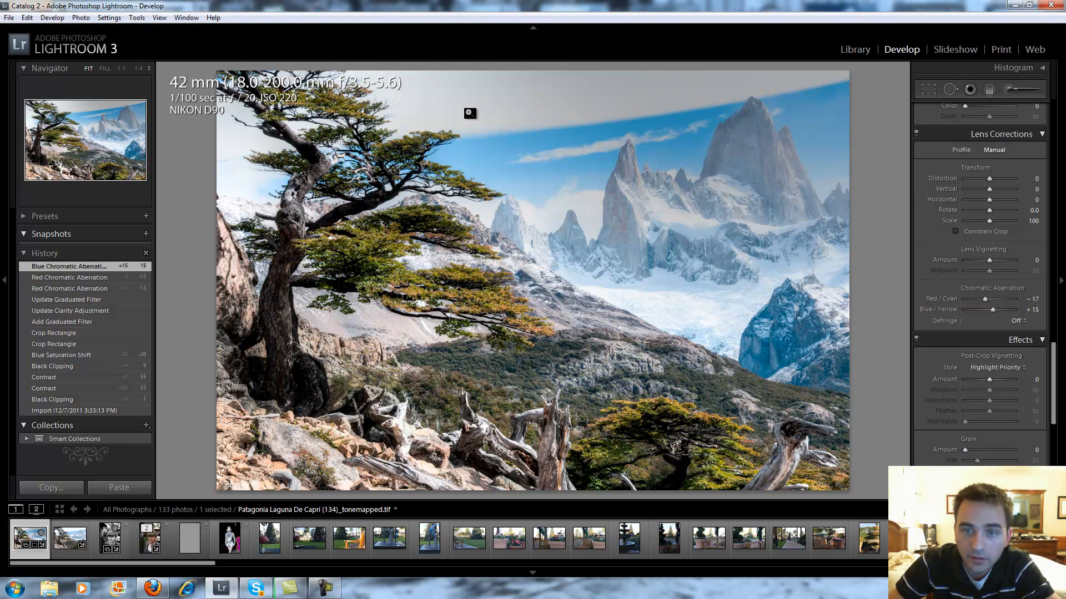
pyautogui.click(68, 540)
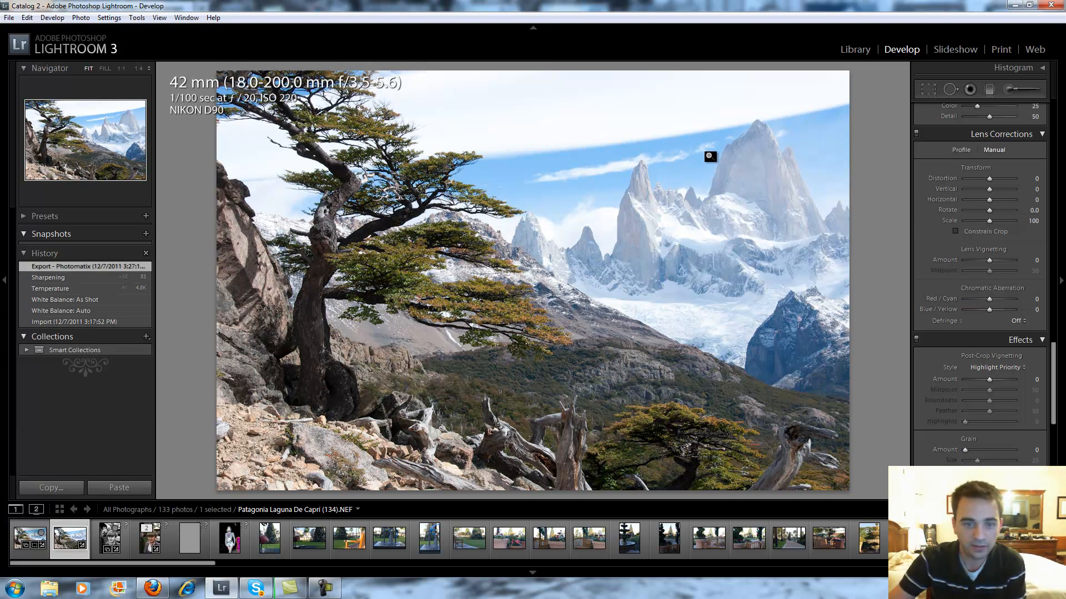
# - Reset all develop settings of the raw Patagonia photo
pyautogui.moveTo(1056, 390); pyautogui.dragTo(1058, 129)
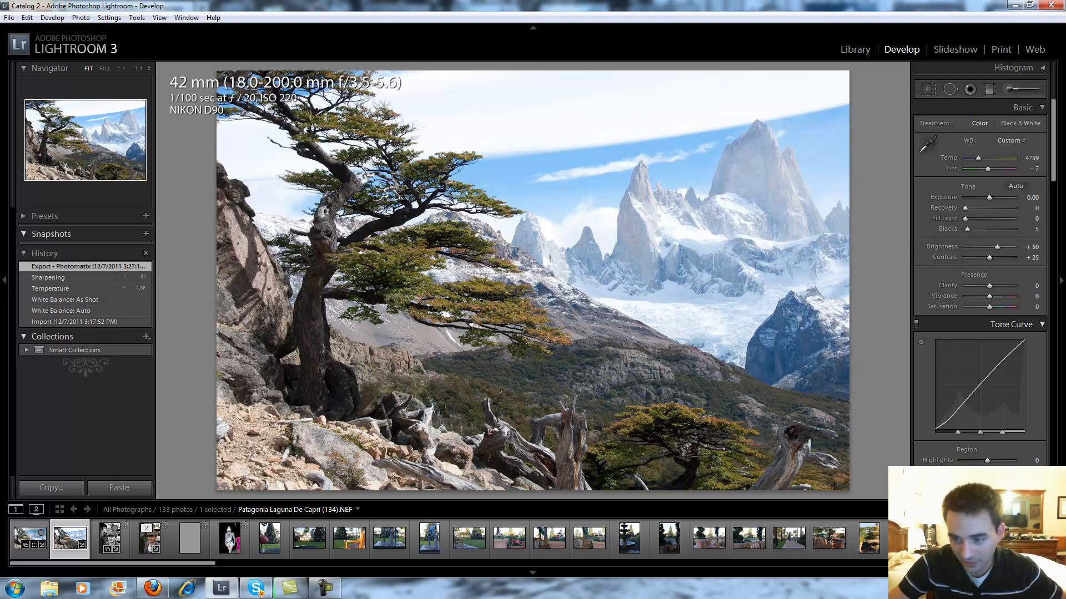
pyautogui.click(1014, 488)
pyautogui.hotkey('ctrl', 'shift', 'r')
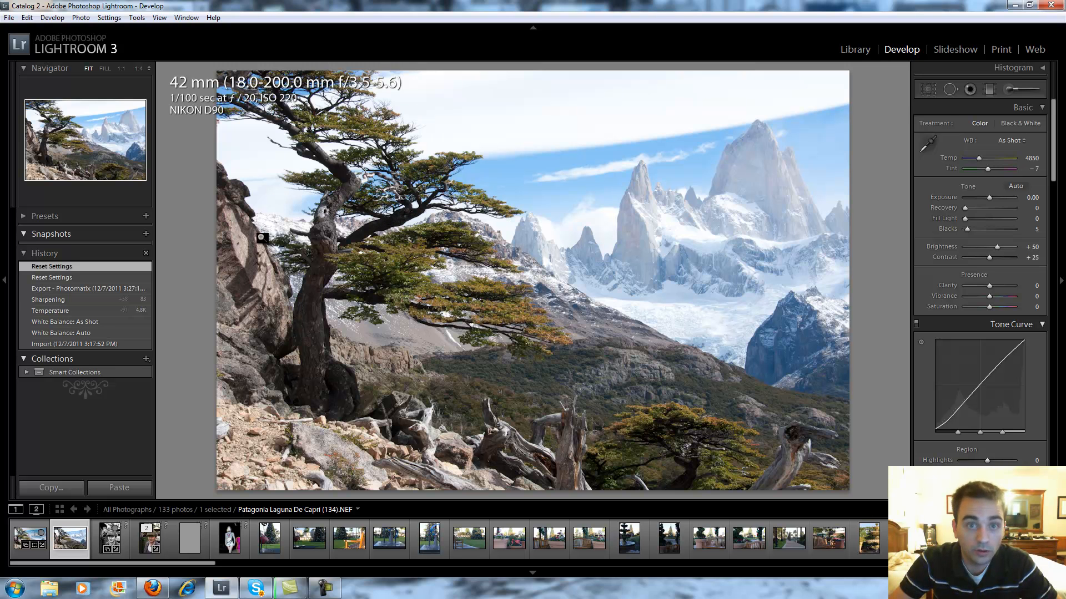
# - Examine the shadowed rock face, the crop options and the large tree's upper branches against the sky
pyautogui.click(232, 281)
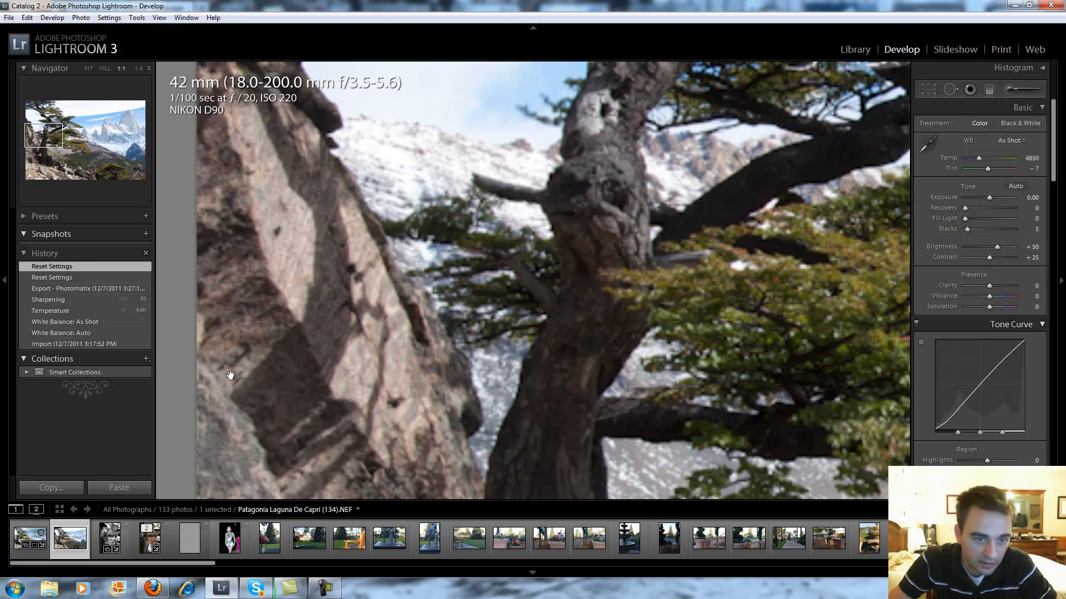
pyautogui.click(236, 377)
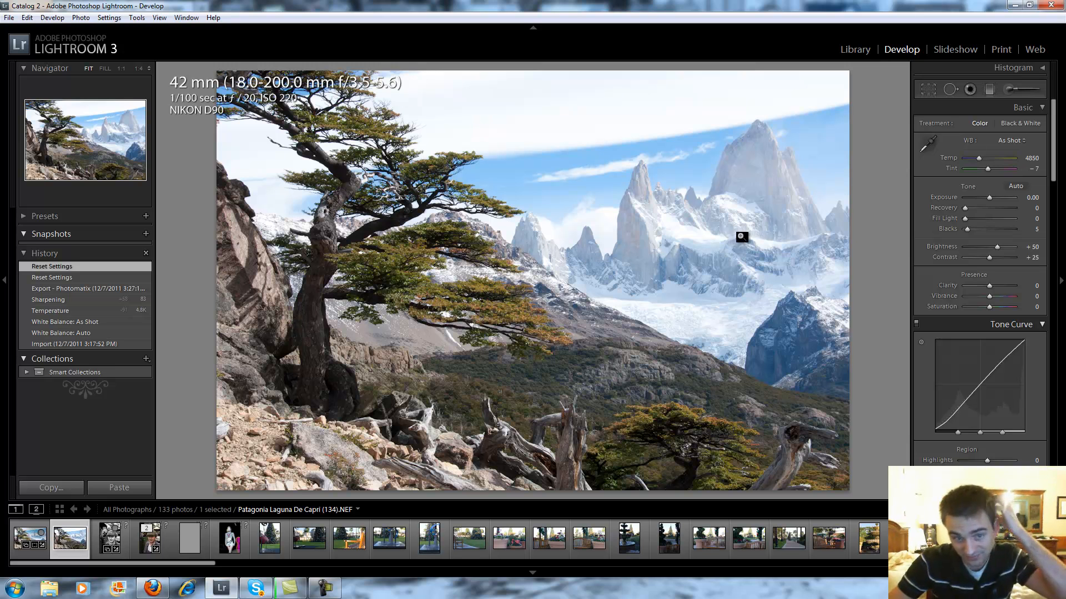
pyautogui.click(927, 91)
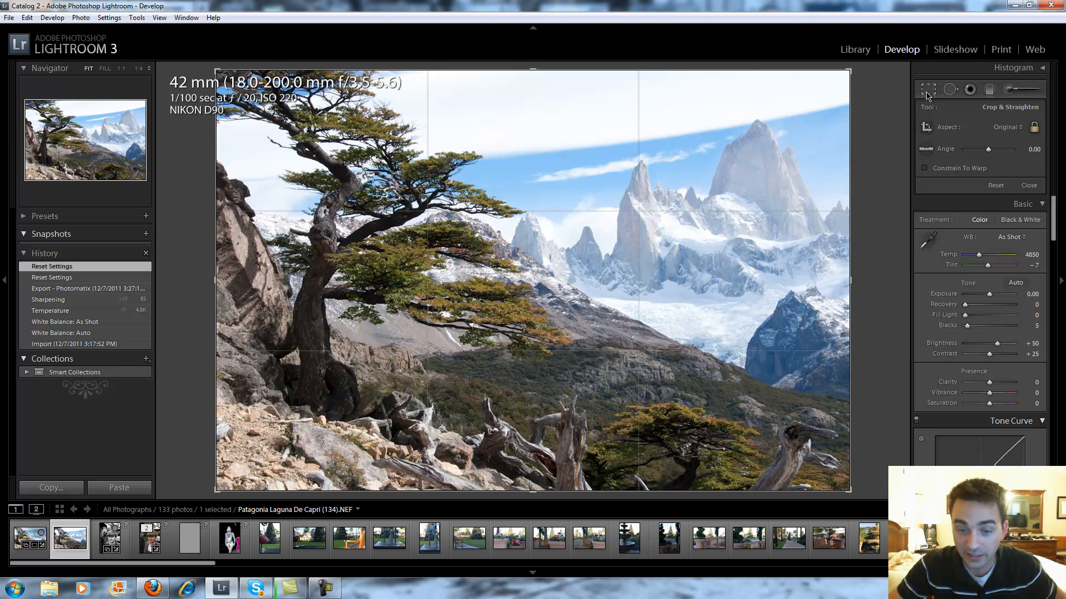
pyautogui.click(928, 90)
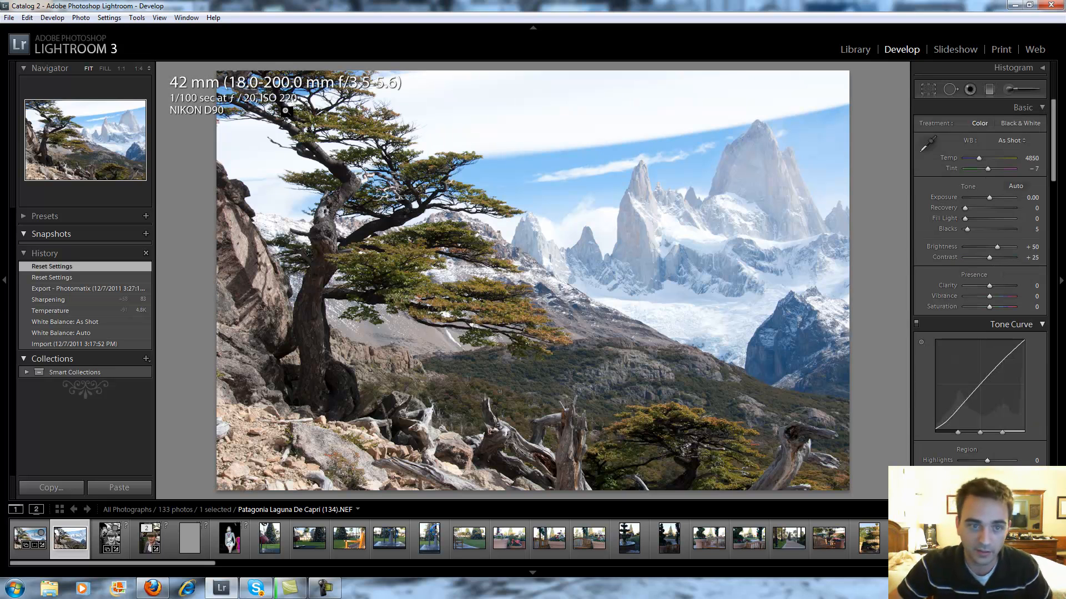
pyautogui.click(318, 101)
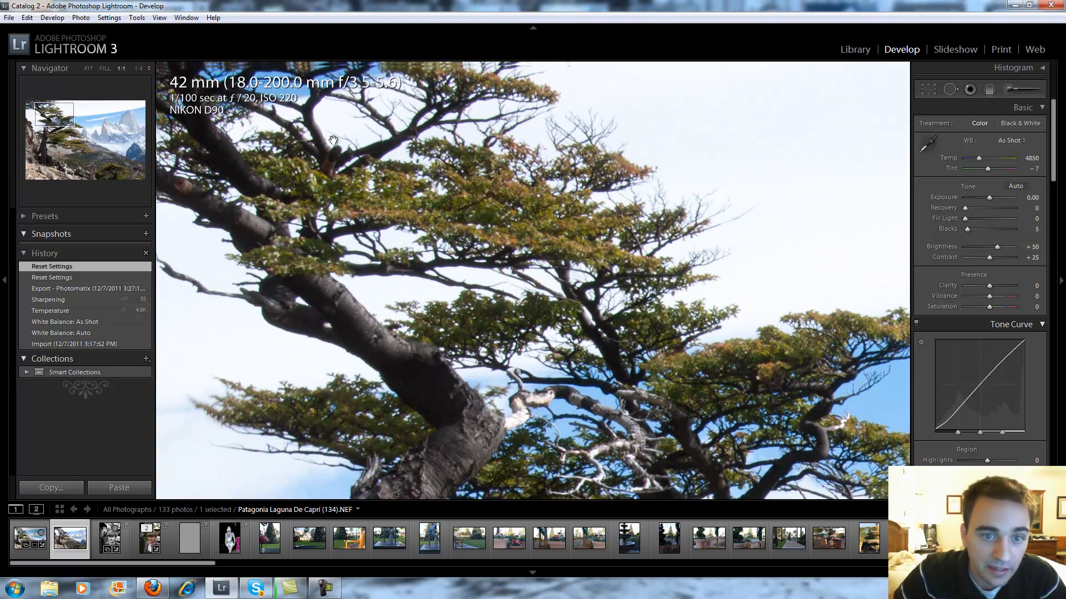
pyautogui.moveTo(333, 140); pyautogui.dragTo(358, 204)
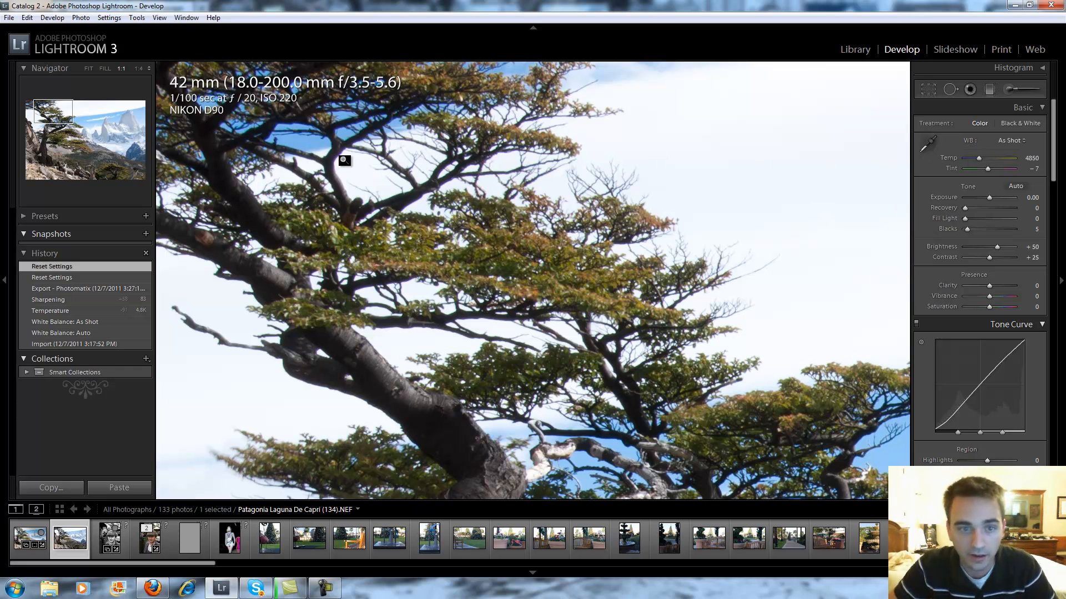
pyautogui.click(602, 228)
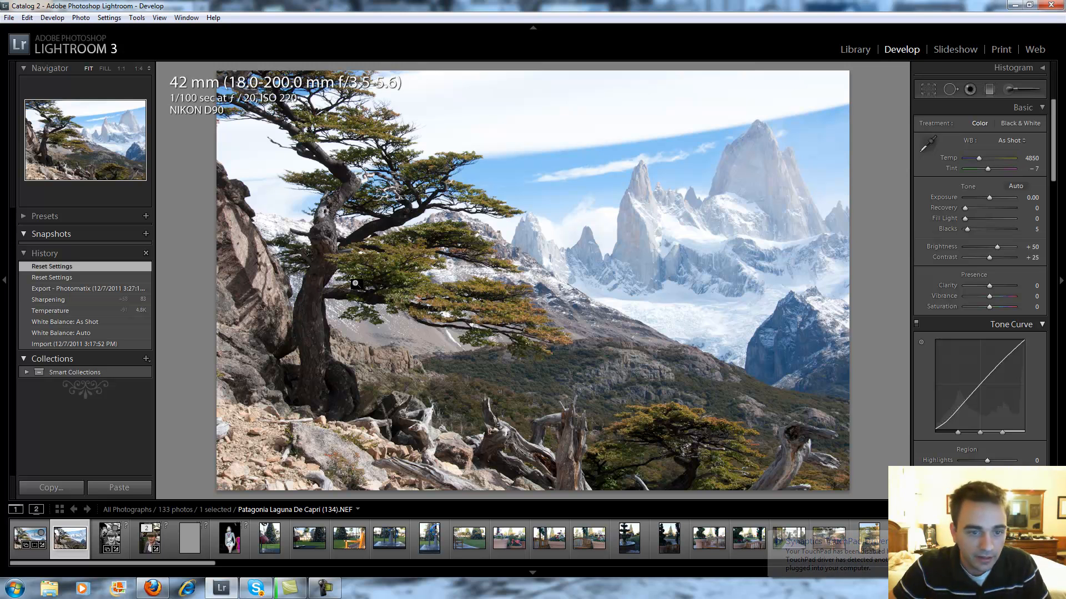
pyautogui.click(308, 102)
pyautogui.moveTo(311, 113); pyautogui.dragTo(346, 151)
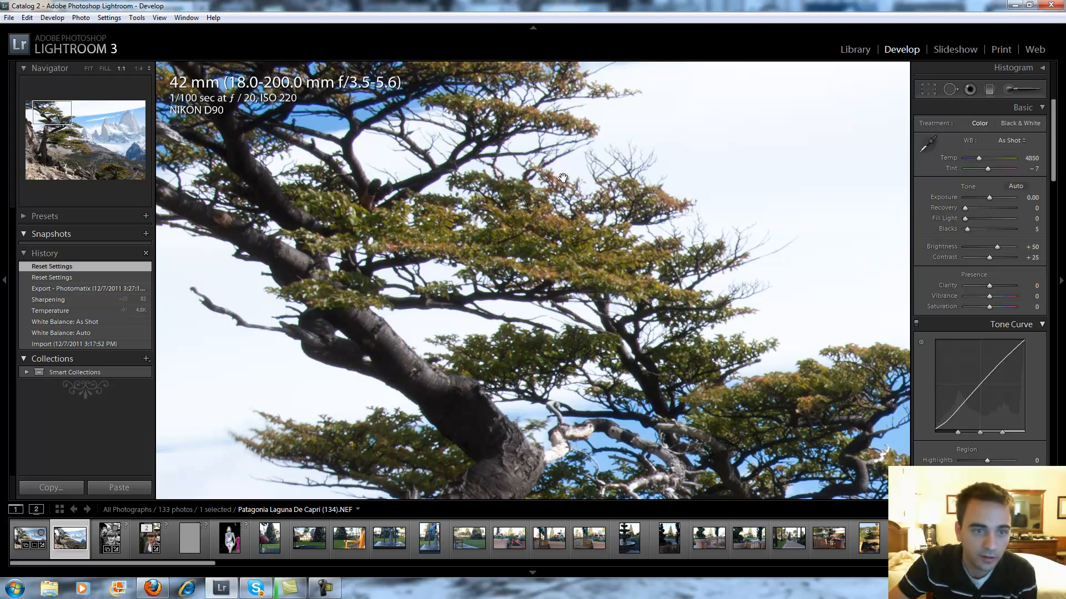
pyautogui.click(656, 359)
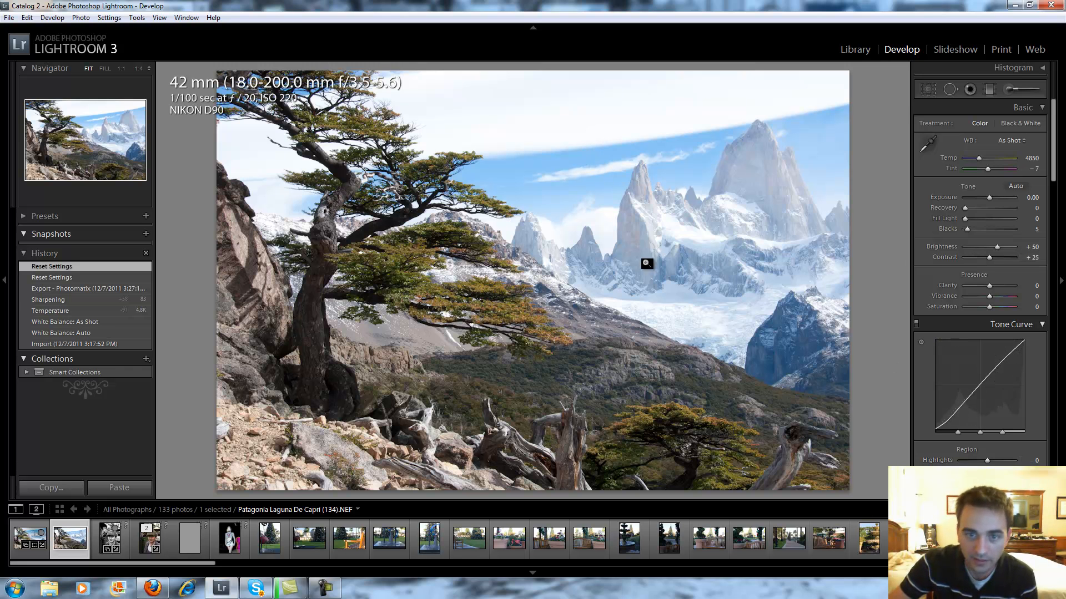
# - Examine the glacier and snowfields below the peaks at 1:1
pyautogui.click(708, 338)
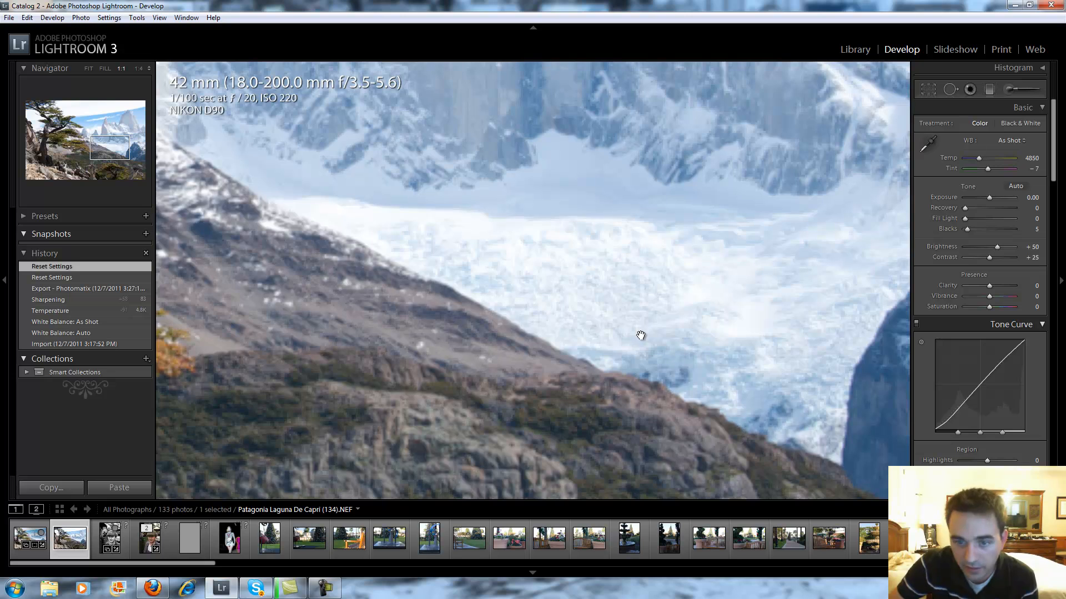
pyautogui.click(599, 284)
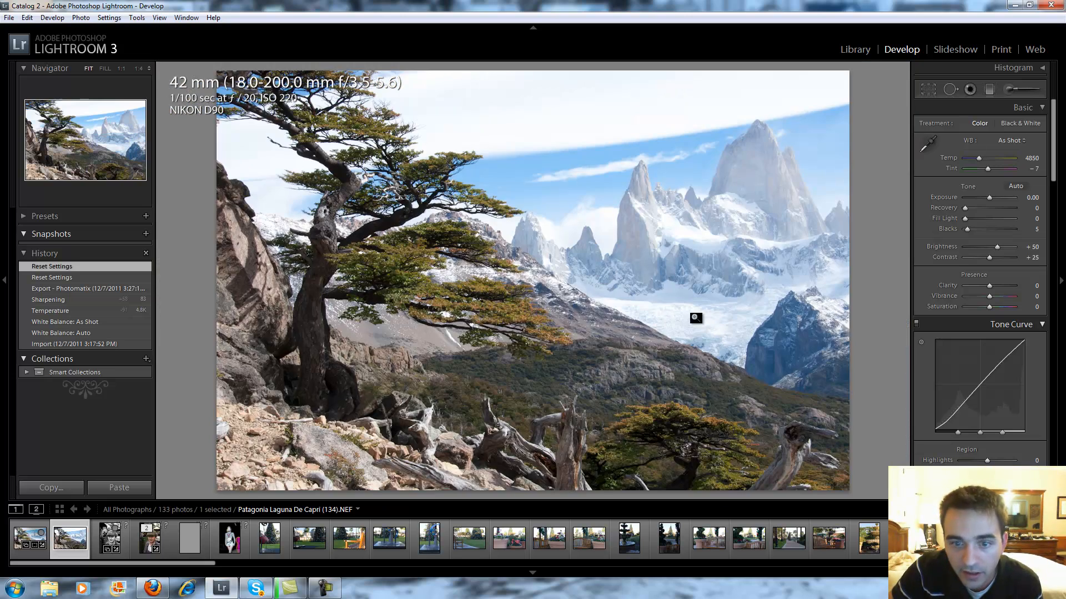
pyautogui.click(757, 313)
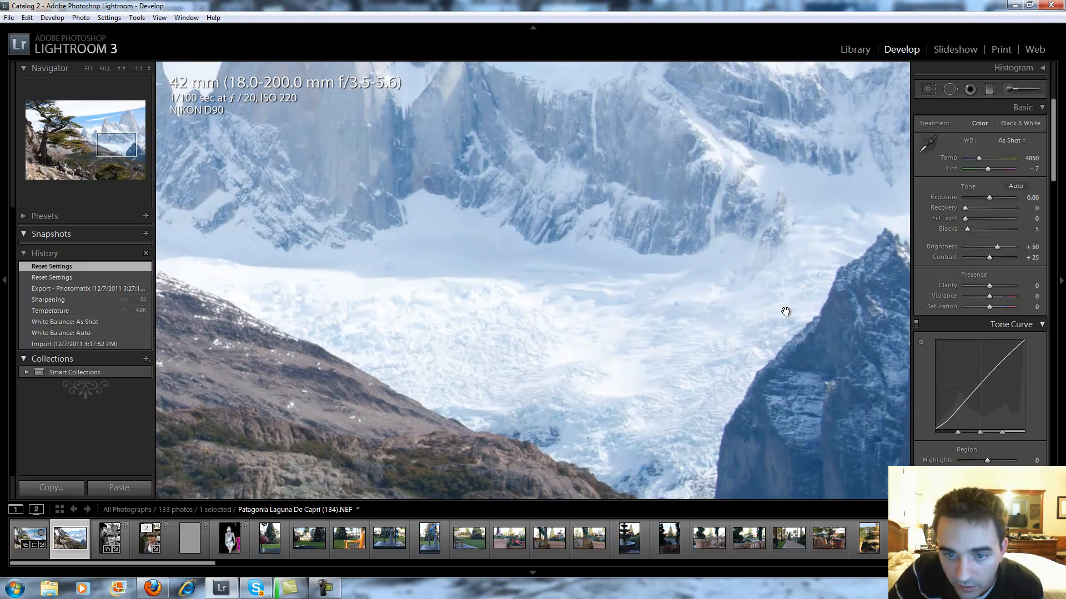
pyautogui.click(790, 295)
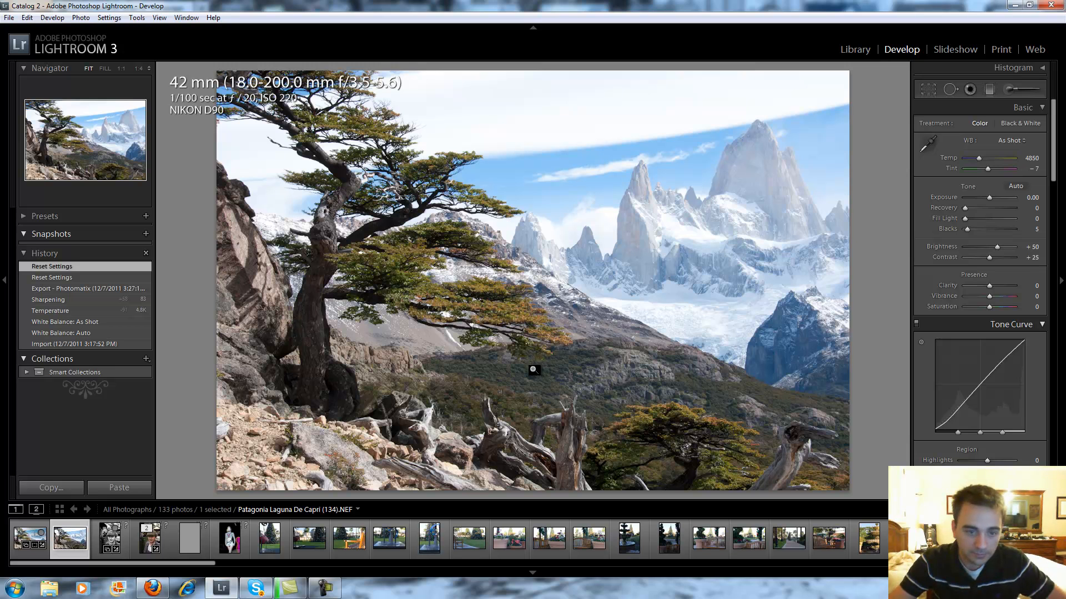
# - Add a diagonal graduated filter from the lower-left rocks toward the central peaks, using the Burn (Darken) effect with exposure -0.32
pyautogui.click(989, 89)
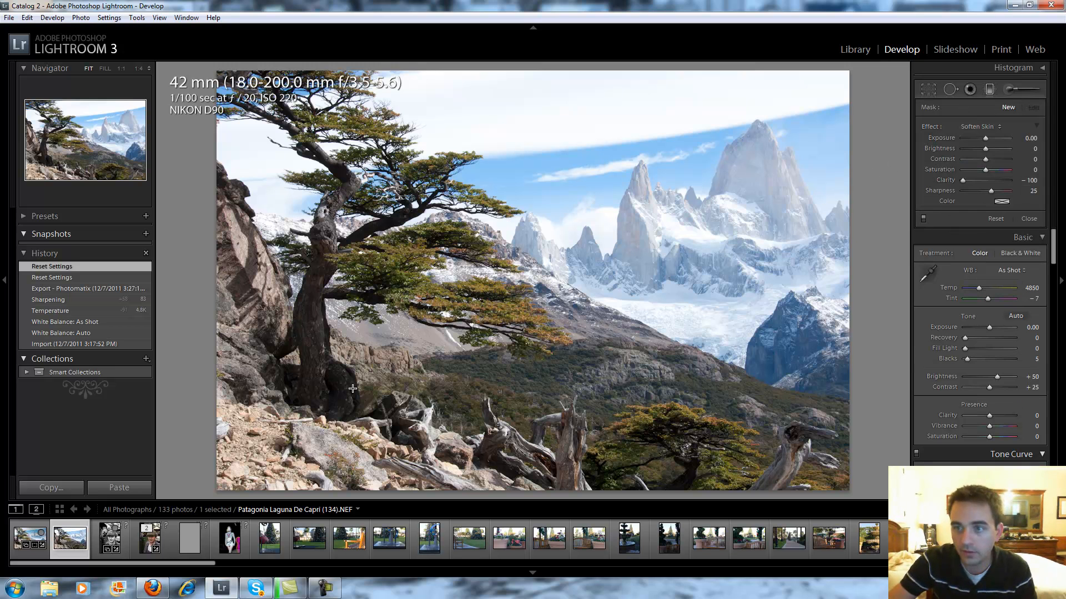
pyautogui.moveTo(239, 478); pyautogui.dragTo(542, 210)
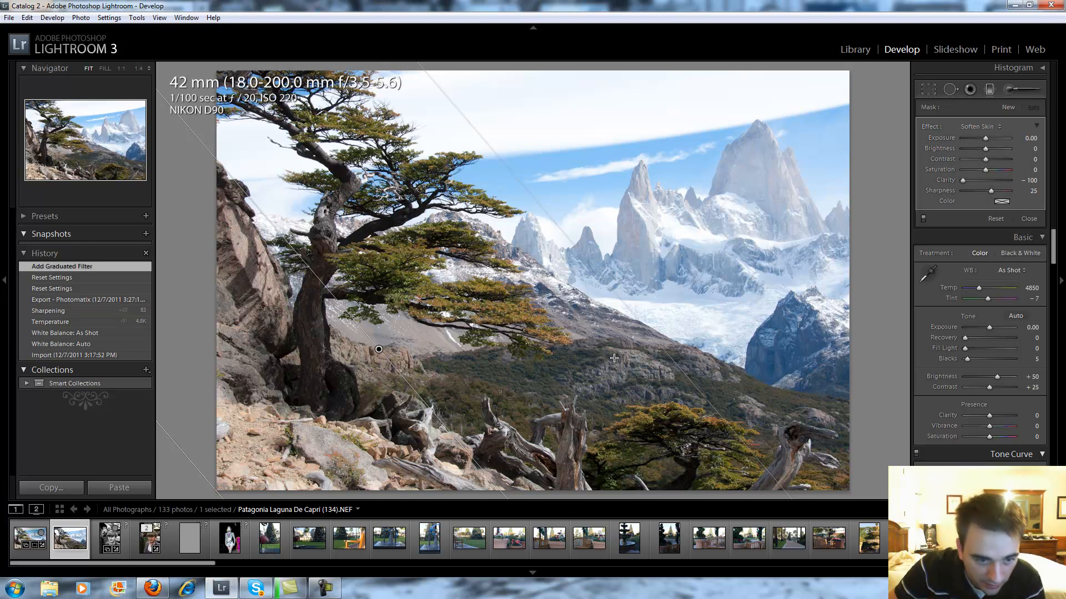
pyautogui.click(974, 127)
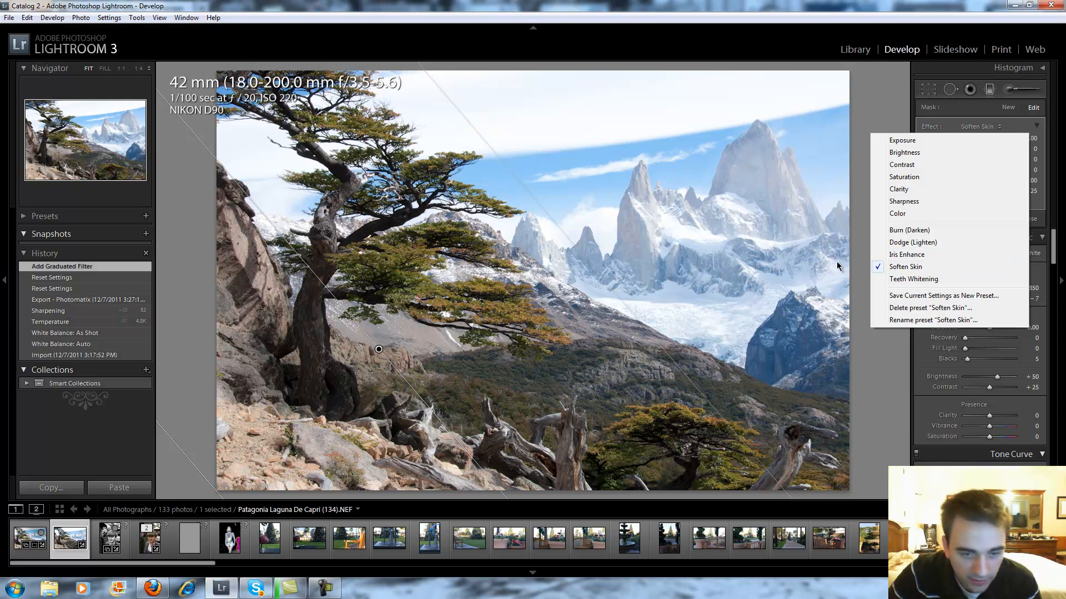
pyautogui.click(910, 230)
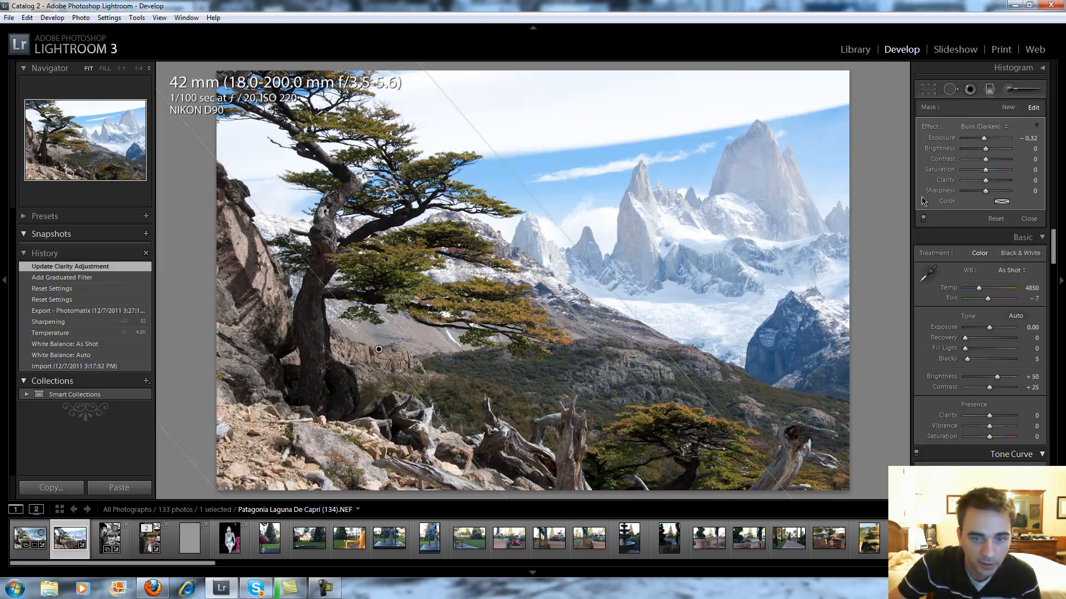
pyautogui.click(1030, 220)
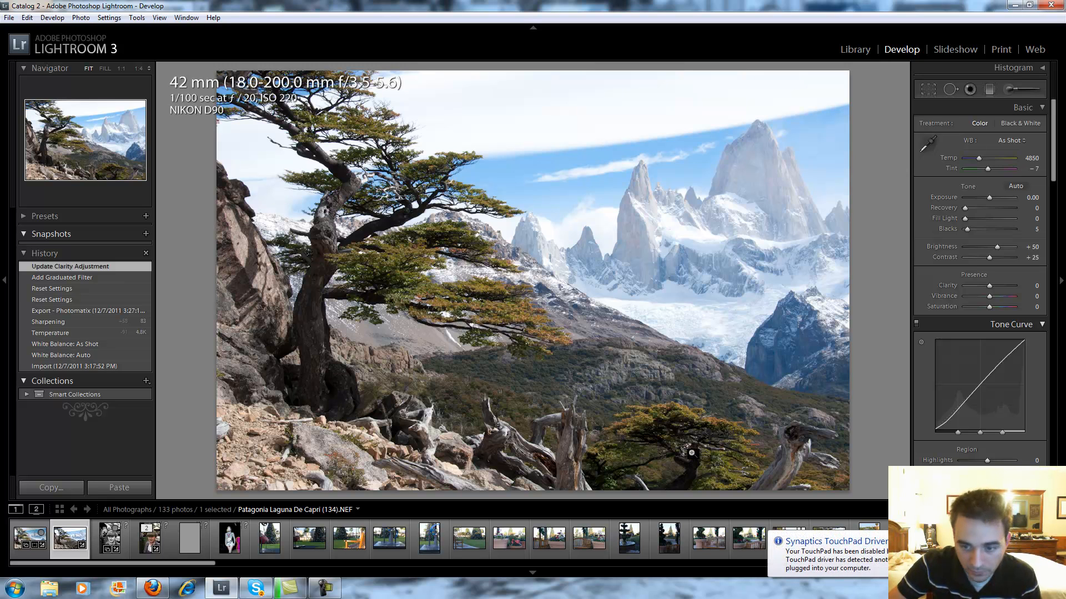
# - Raise the saturation of the small tree's red leaves with the targeted adjustment, to Red +4 and Orange +40
pyautogui.click(758, 450)
pyautogui.moveTo(768, 462); pyautogui.dragTo(692, 418)
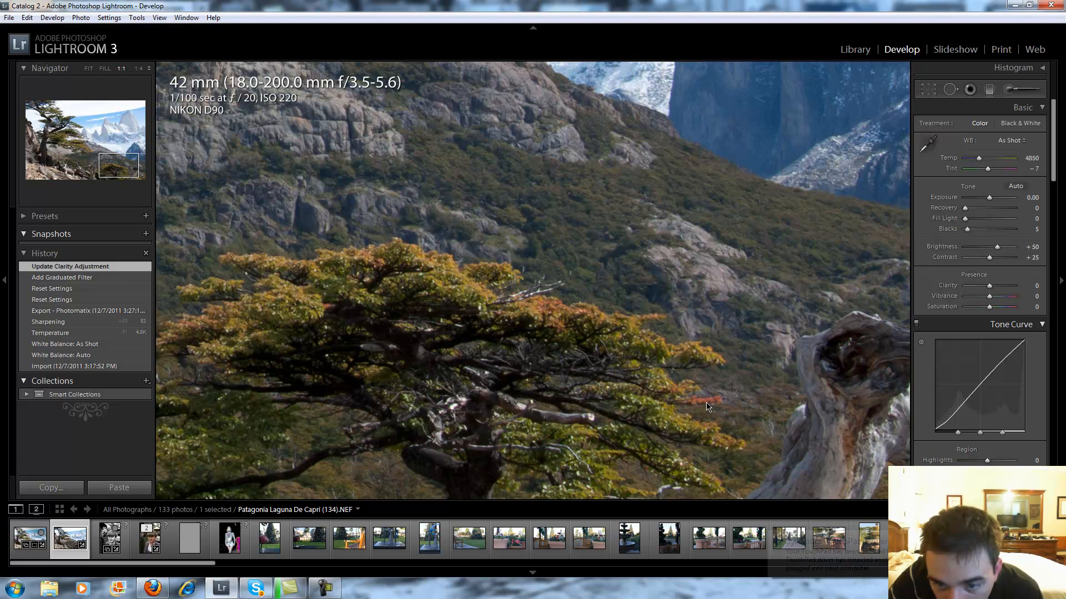
pyautogui.moveTo(1054, 171); pyautogui.dragTo(1054, 262)
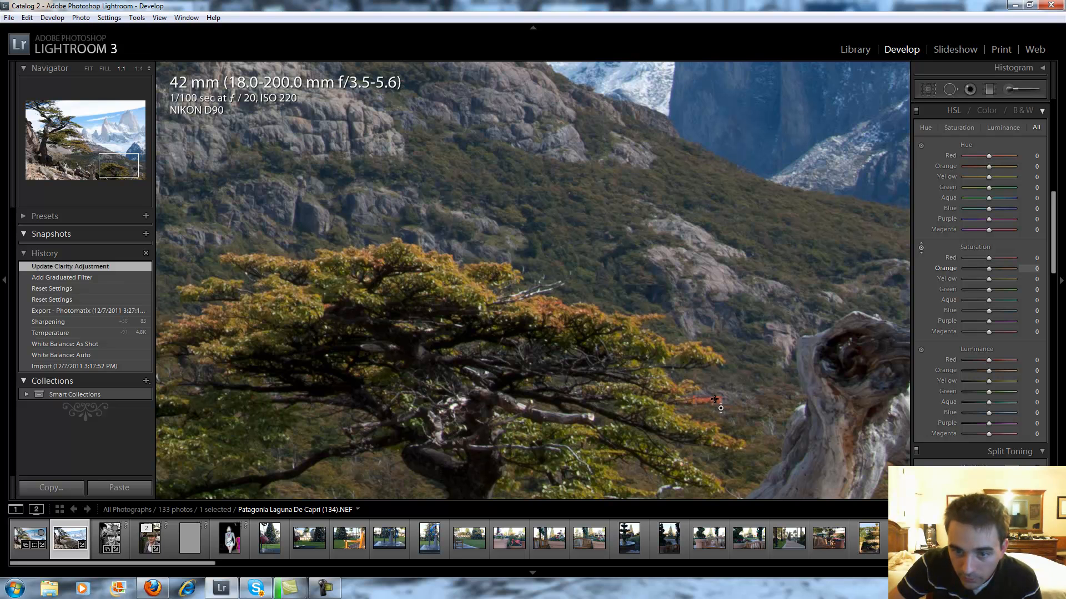
pyautogui.moveTo(714, 399); pyautogui.dragTo(715, 400)
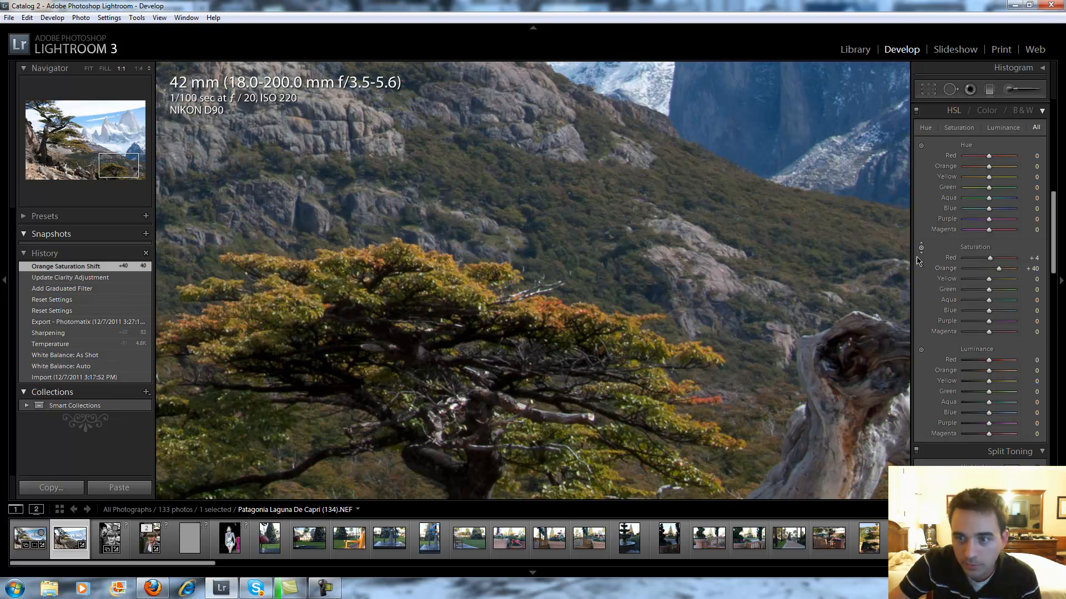
pyautogui.click(496, 296)
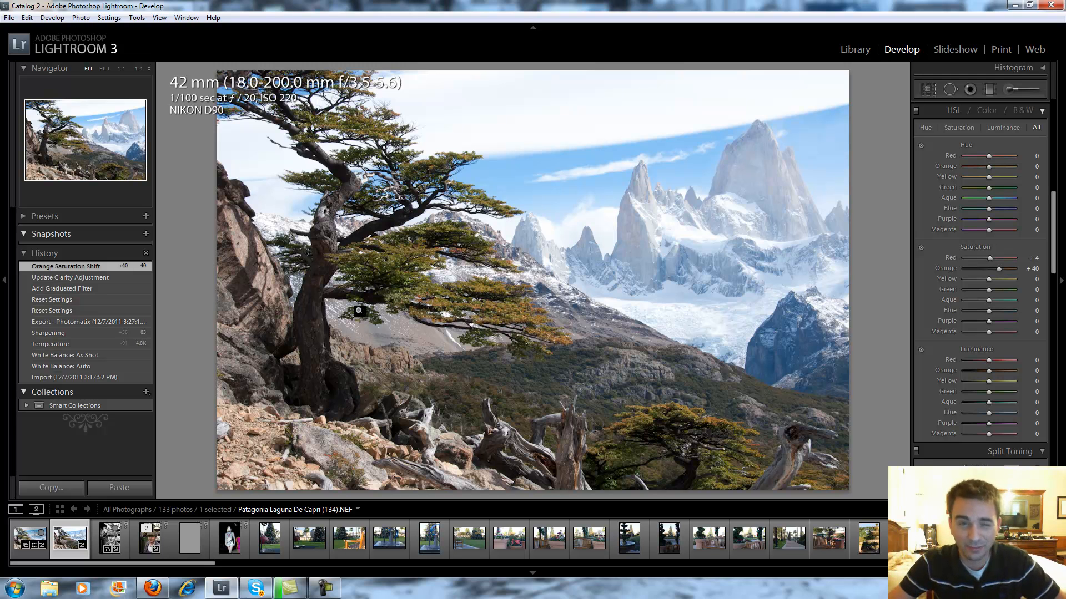
# - Correct the chromatic aberration along the large tree's branches with Red/Cyan at -17 and Blue/Yellow at +15
pyautogui.click(314, 99)
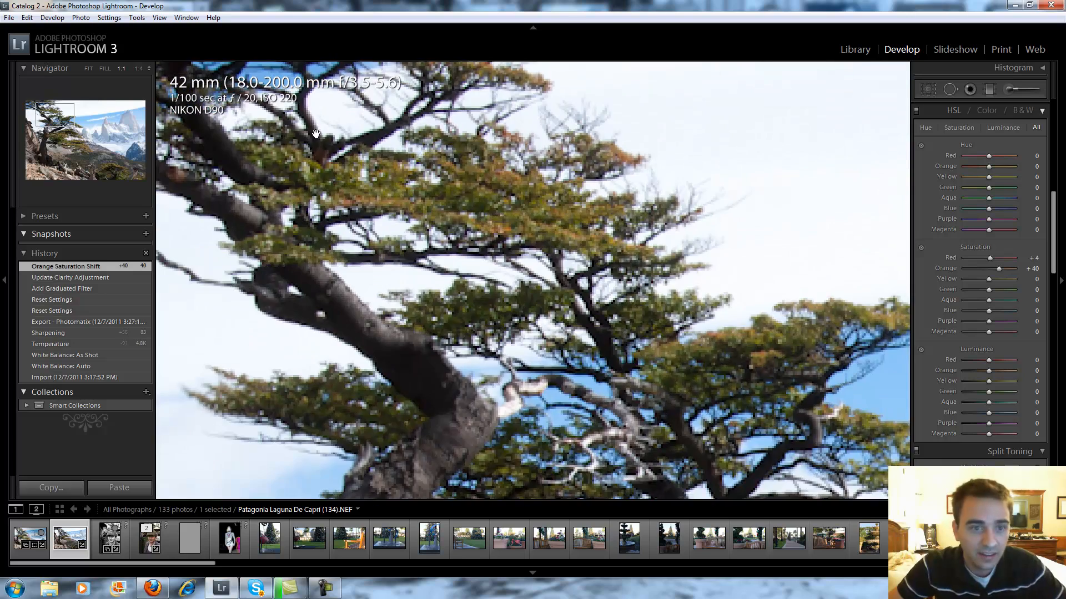
pyautogui.moveTo(309, 127); pyautogui.dragTo(334, 198)
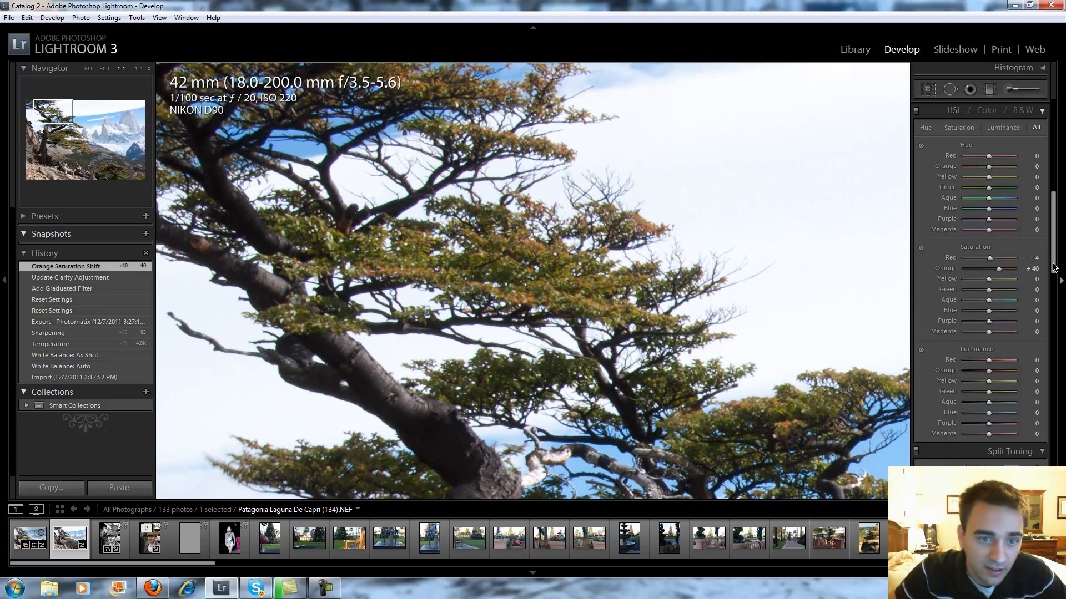
pyautogui.moveTo(1054, 241); pyautogui.dragTo(1049, 172)
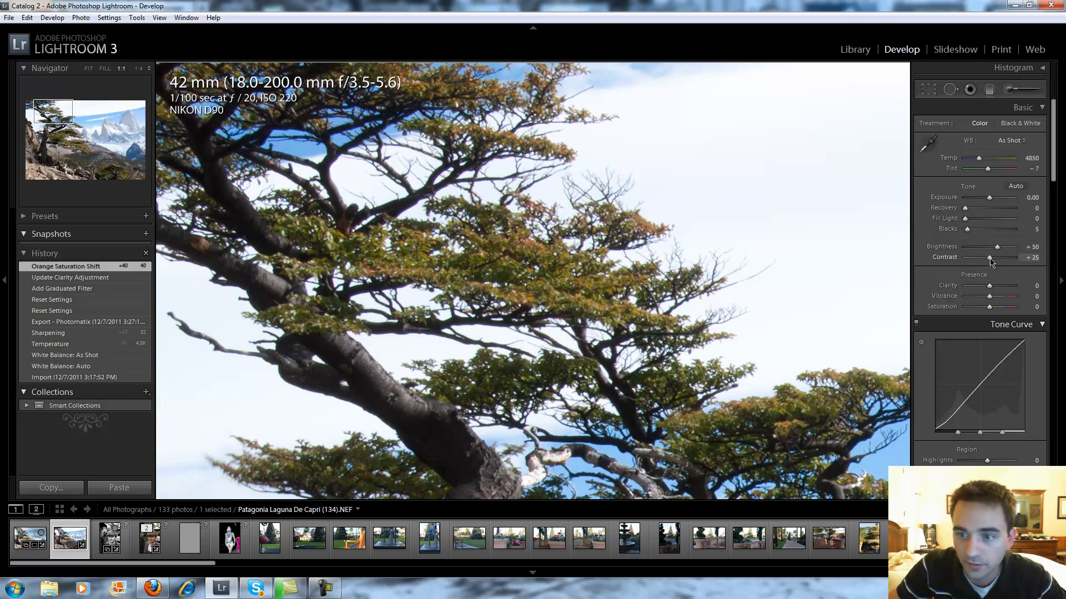
pyautogui.moveTo(1050, 186); pyautogui.dragTo(1053, 358)
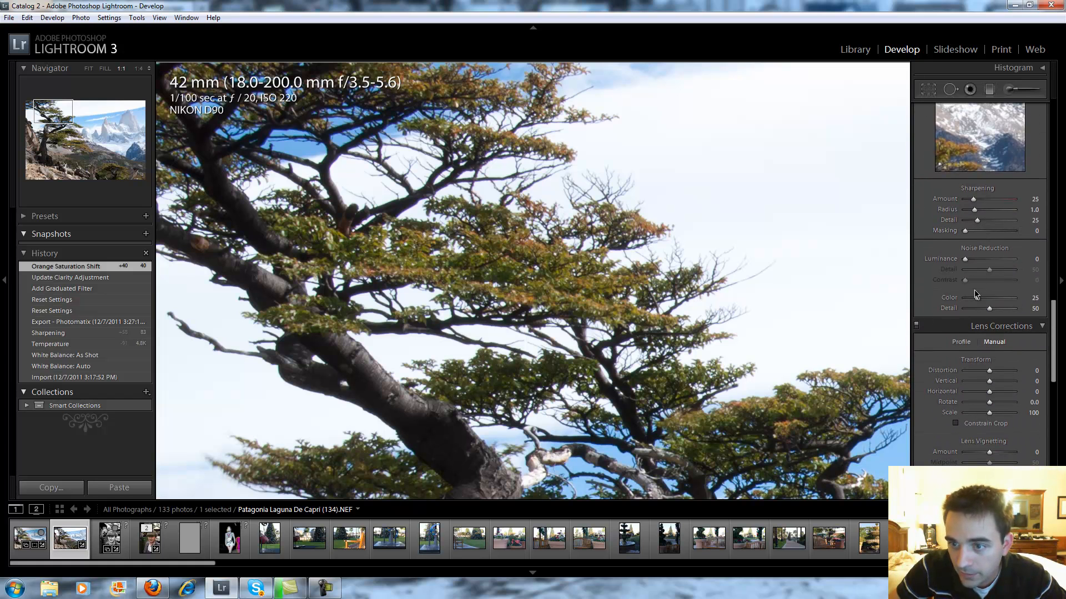
pyautogui.moveTo(1056, 318)
pyautogui.mouseDown()
pyautogui.moveTo(1054, 288)
pyautogui.moveTo(1053, 333)
pyautogui.mouseUp()
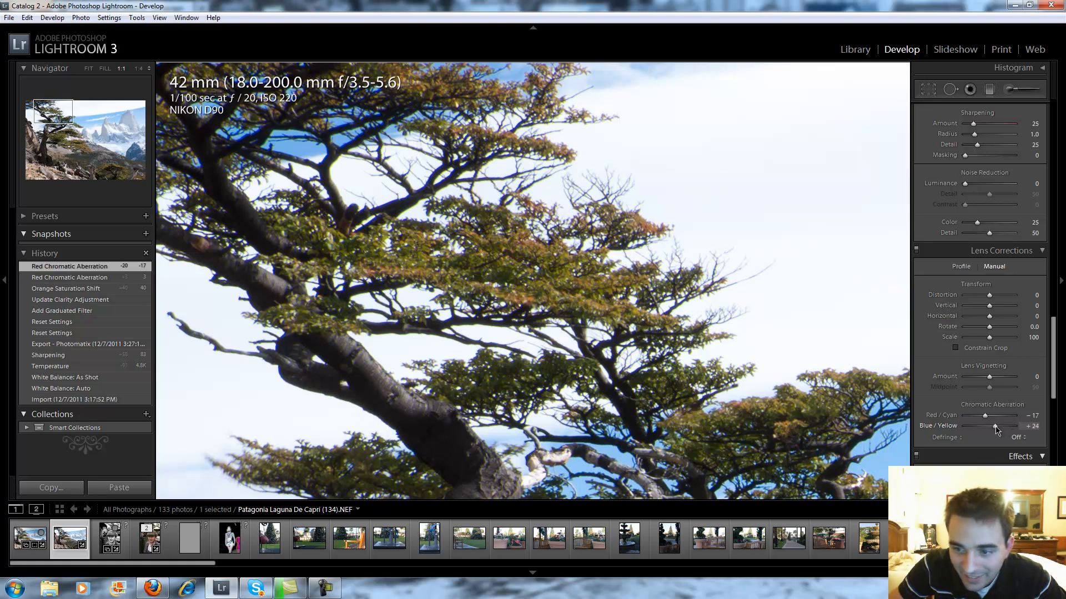
pyautogui.moveTo(995, 430); pyautogui.dragTo(994, 430)
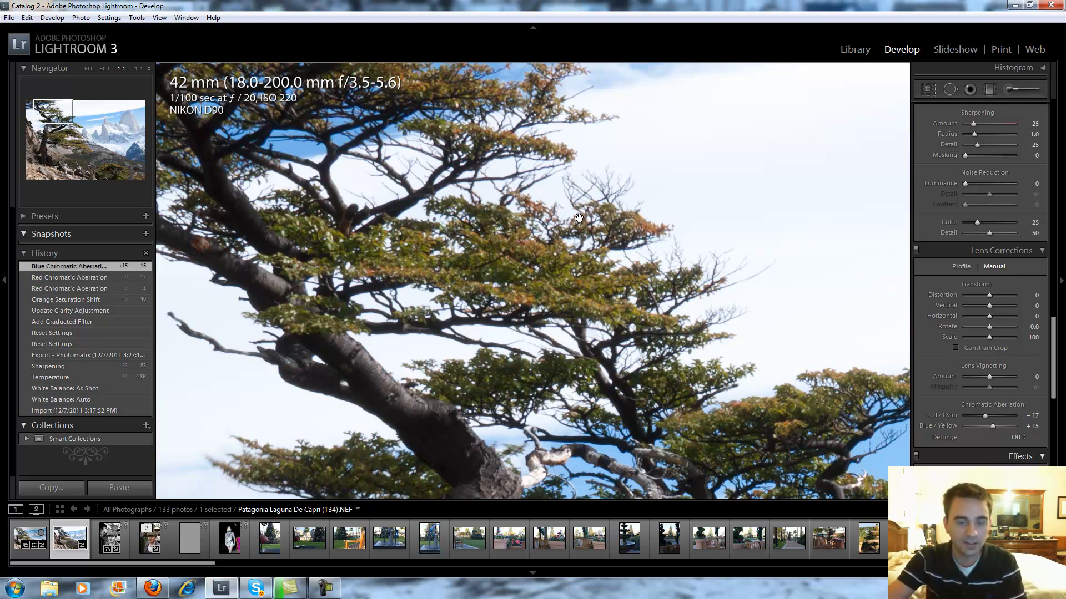
pyautogui.click(506, 243)
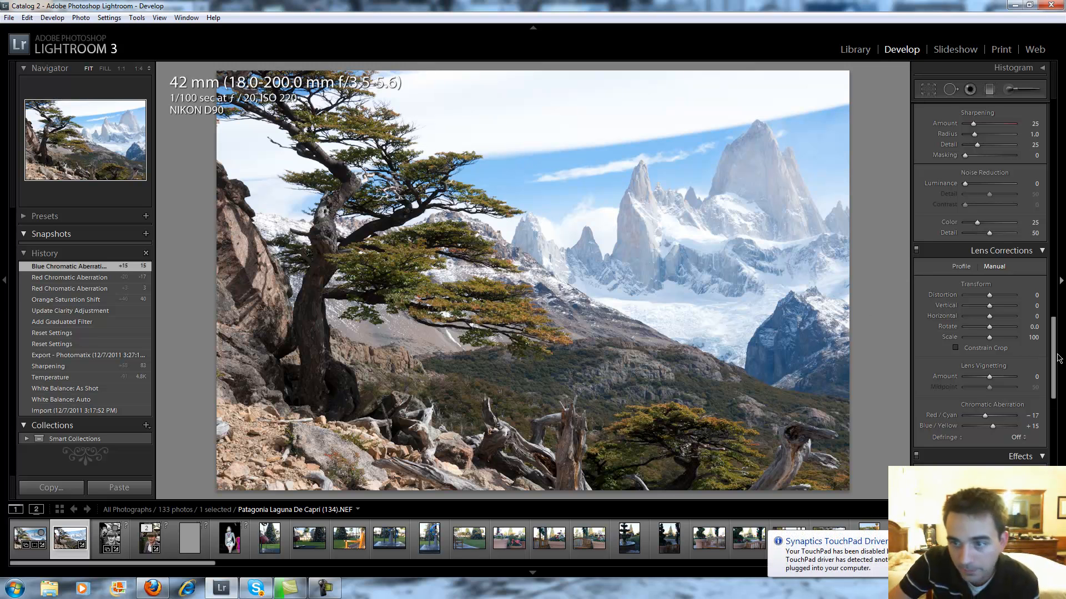
# - Set Blacks to 10 while checking the shadow clipping preview, and try Recovery at 100 before returning it to 0
pyautogui.scroll(10, 1007, 434)
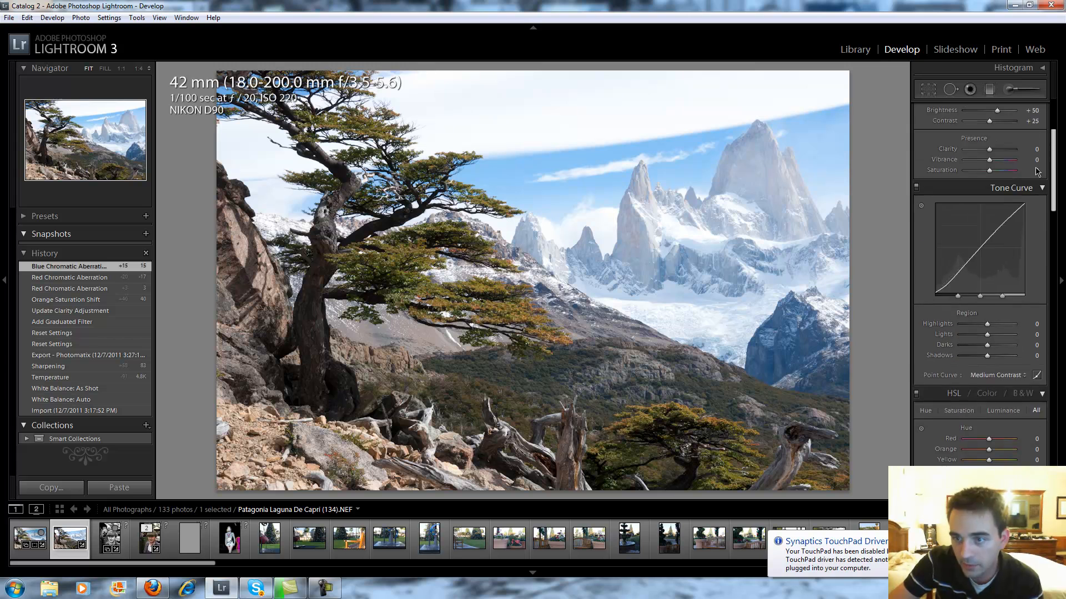
pyautogui.scroll(5, 1035, 171)
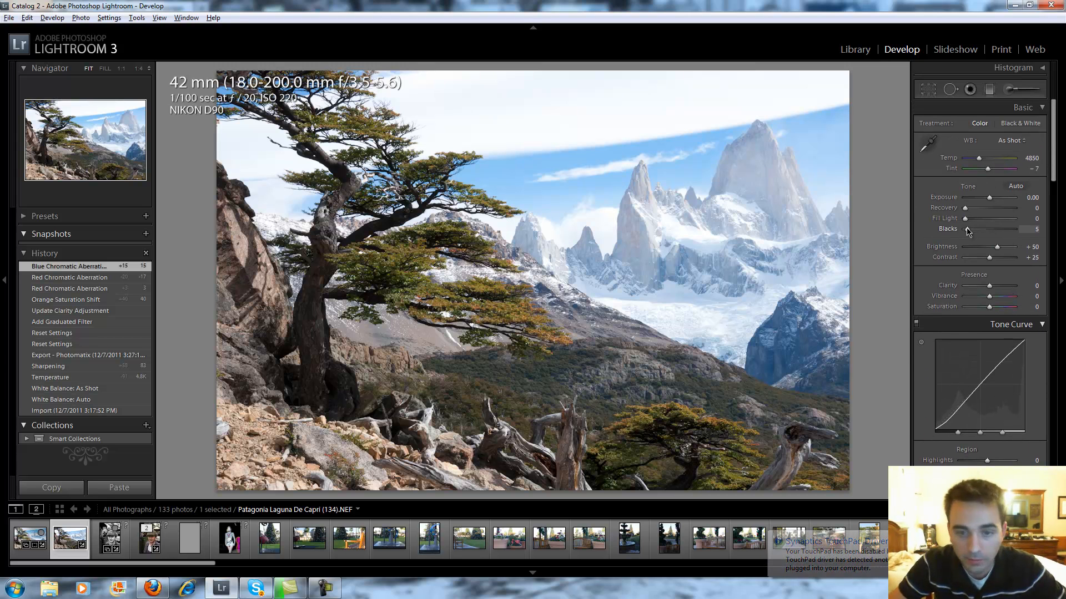
pyautogui.keyDown('alt'); pyautogui.click(967, 230); pyautogui.keyUp('alt')
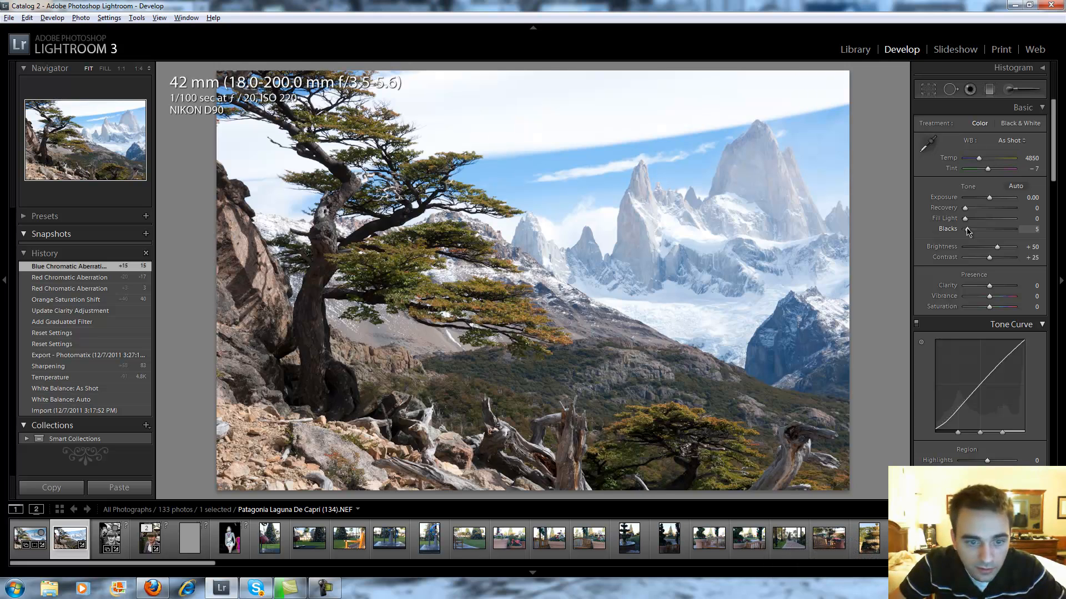
pyautogui.keyDown('alt'); pyautogui.click(967, 230); pyautogui.keyUp('alt')
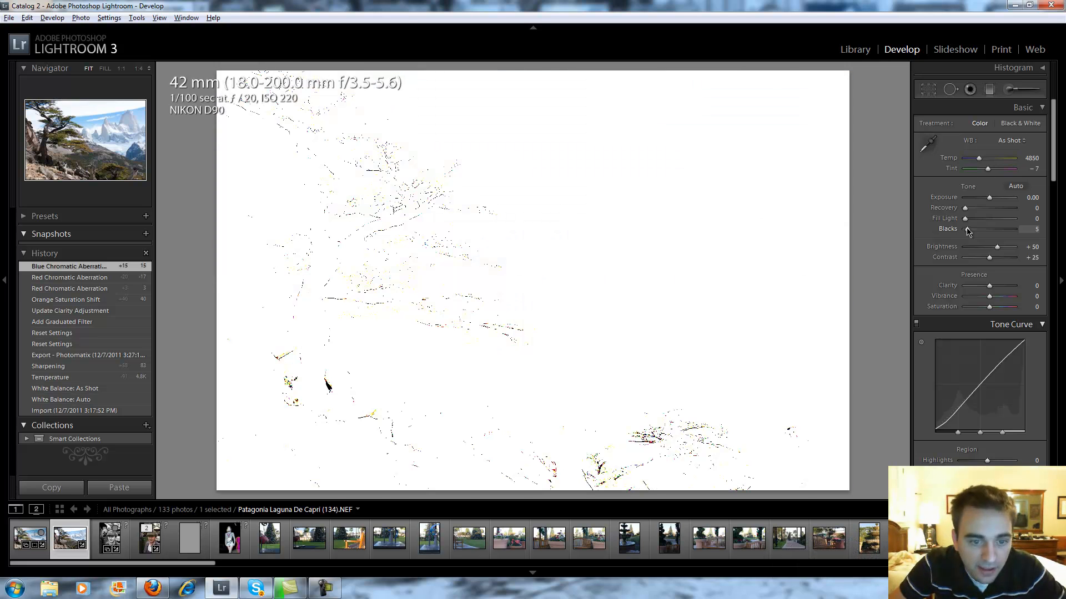
pyautogui.moveTo(967, 231); pyautogui.dragTo(972, 232)
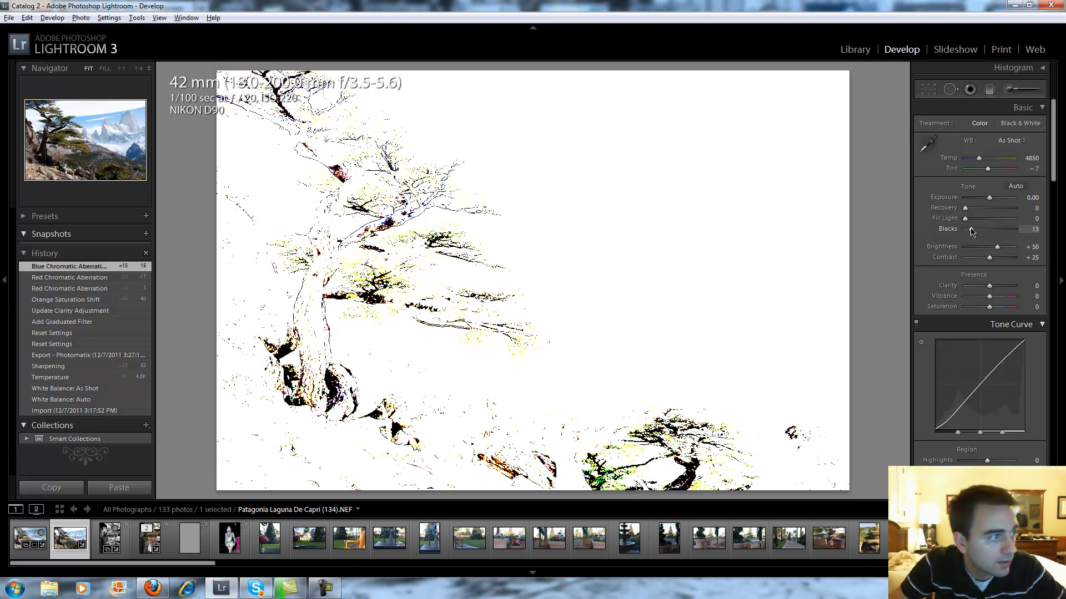
pyautogui.moveTo(970, 232); pyautogui.dragTo(971, 232)
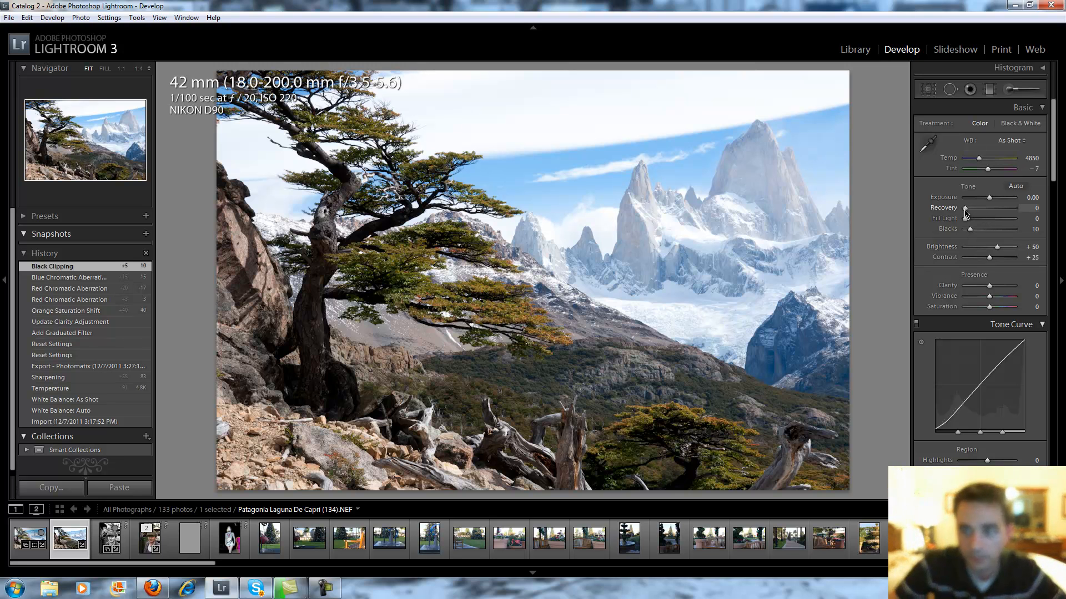
pyautogui.moveTo(1064, 219); pyautogui.dragTo(1021, 224)
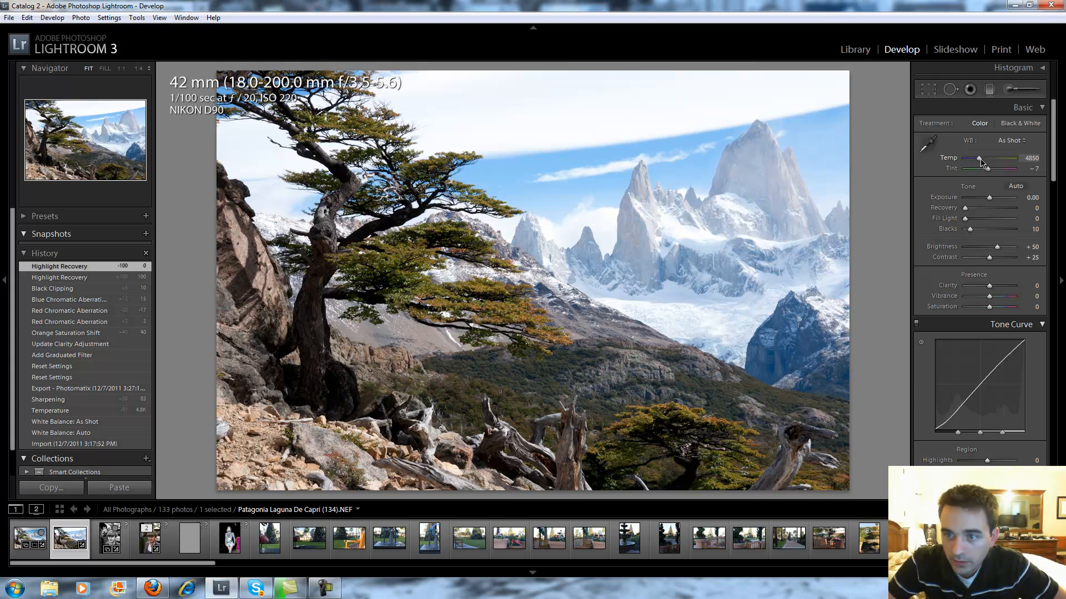
# - Warm the photo's white balance by setting the color temperature to 5000
pyautogui.moveTo(980, 162); pyautogui.dragTo(985, 162)
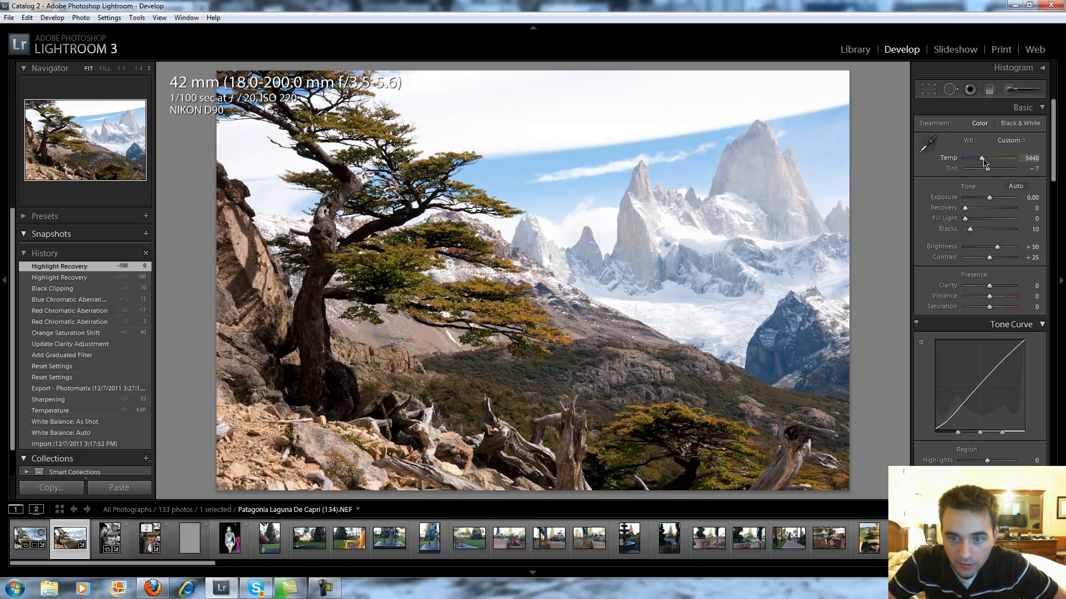
pyautogui.moveTo(982, 162); pyautogui.dragTo(982, 162)
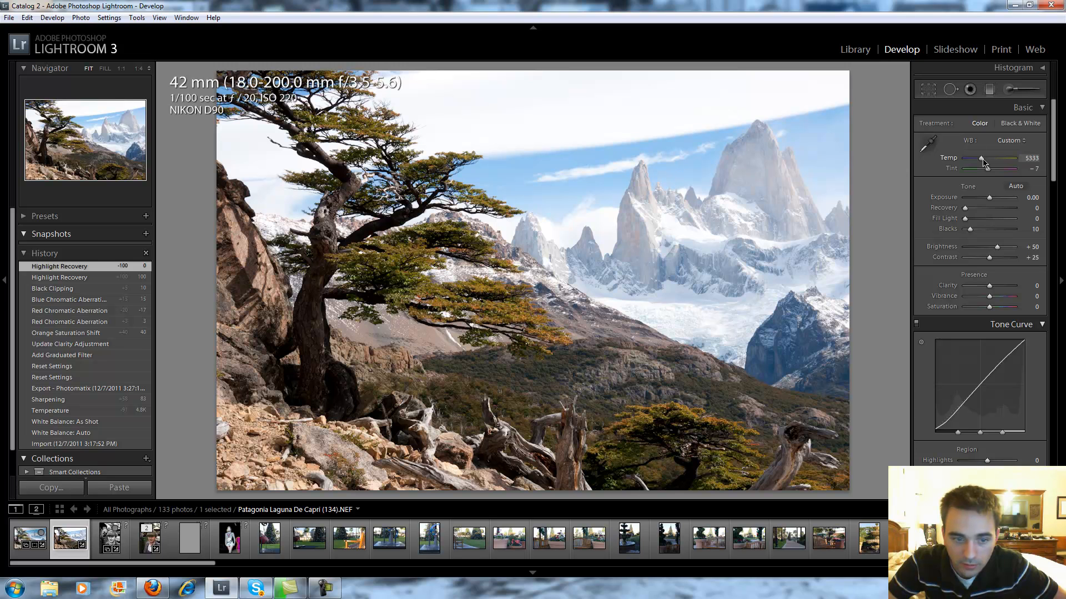
pyautogui.moveTo(982, 161); pyautogui.dragTo(982, 161)
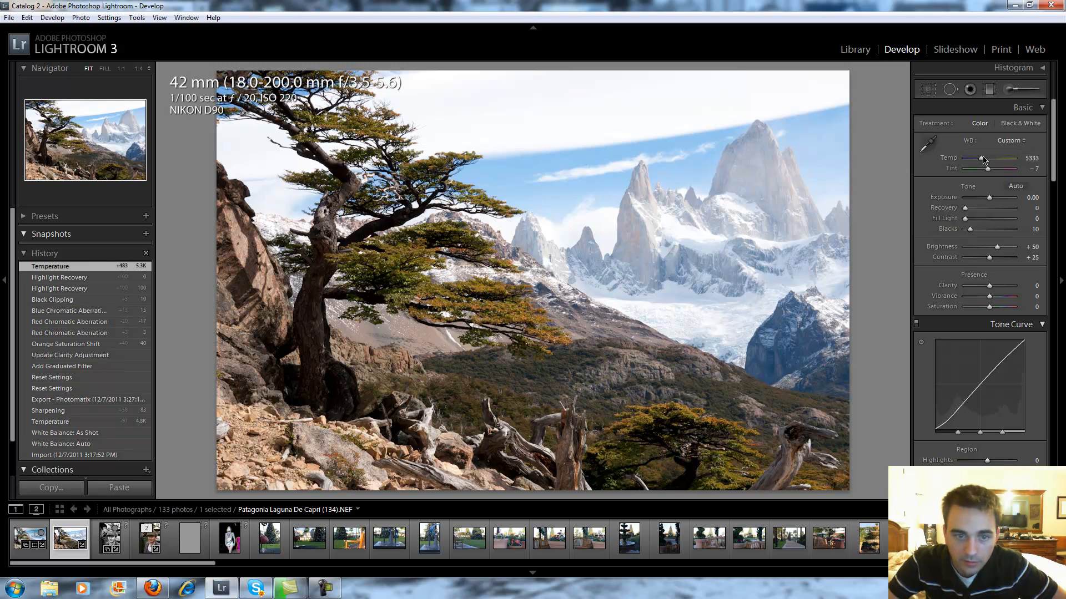
pyautogui.click(1031, 158)
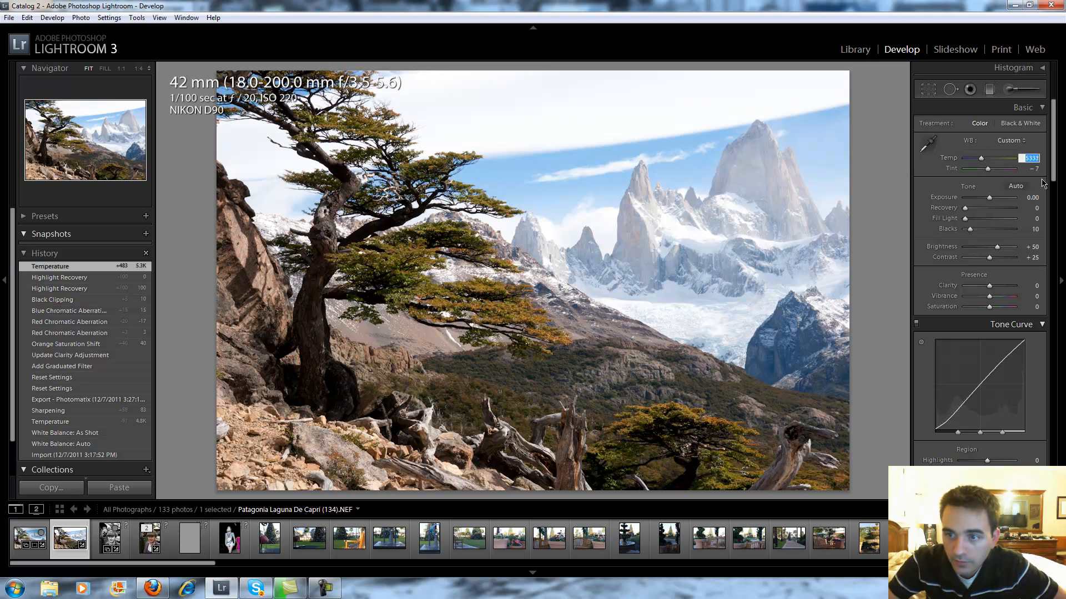
pyautogui.write('5000')
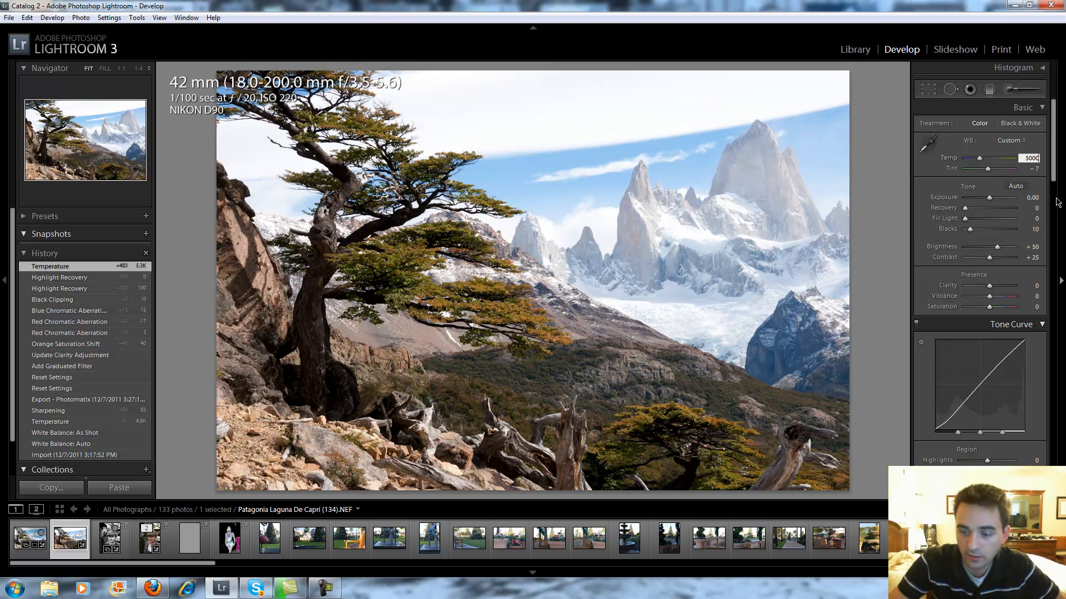
pyautogui.press('Return')
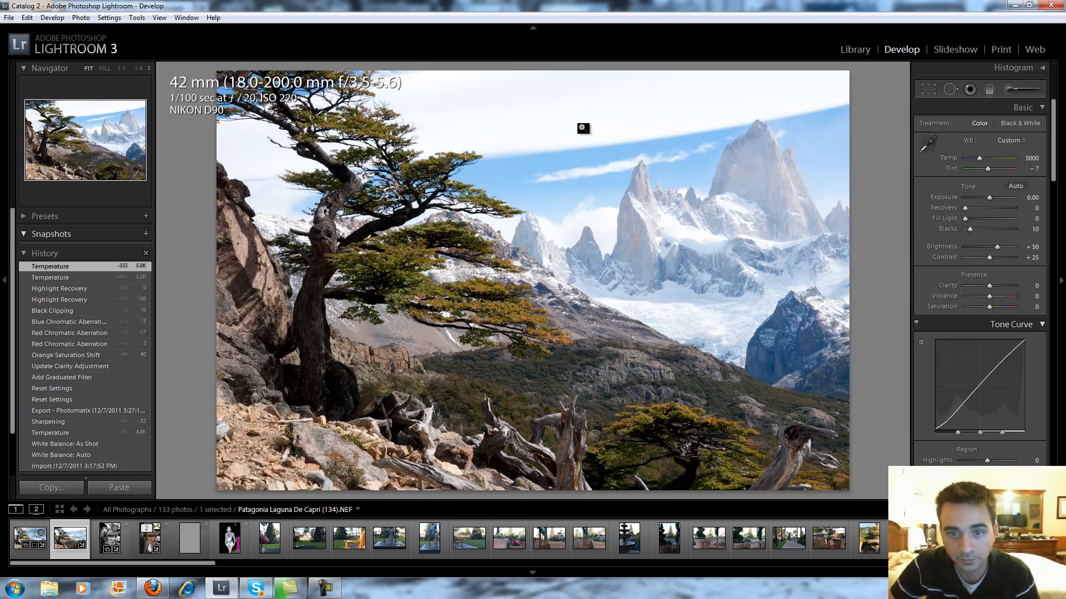
# - Paint a Dodge (Lighten) brush adjustment at size 15 over the white cloud in the upper sky, checking its coverage with the mask overlay
pyautogui.click(1010, 89)
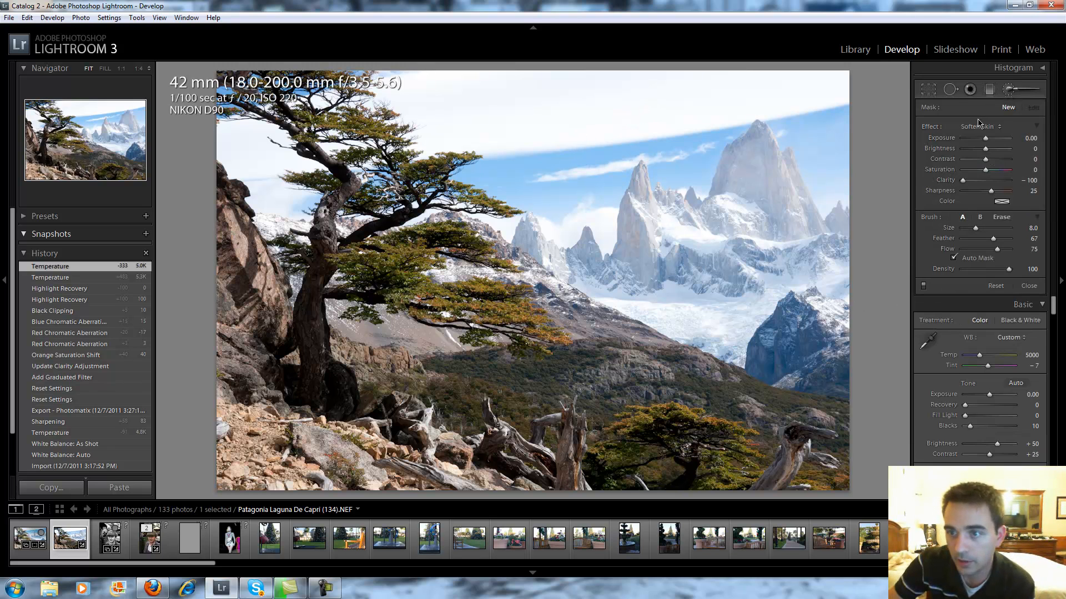
pyautogui.click(975, 128)
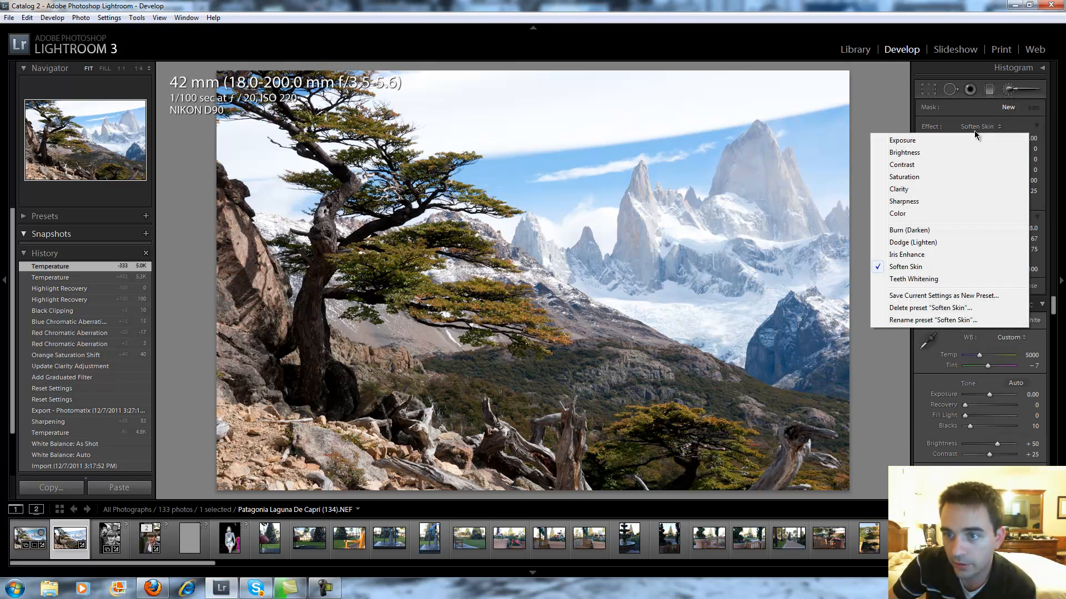
pyautogui.click(910, 242)
pyautogui.scroll(5, 673, 99)
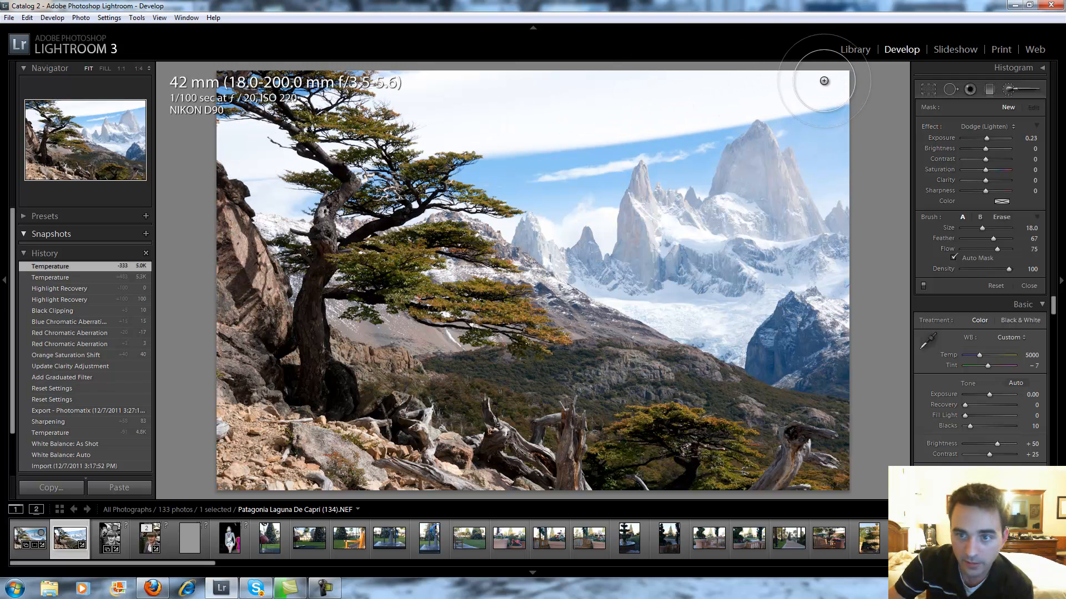
pyautogui.scroll(-3, 826, 81)
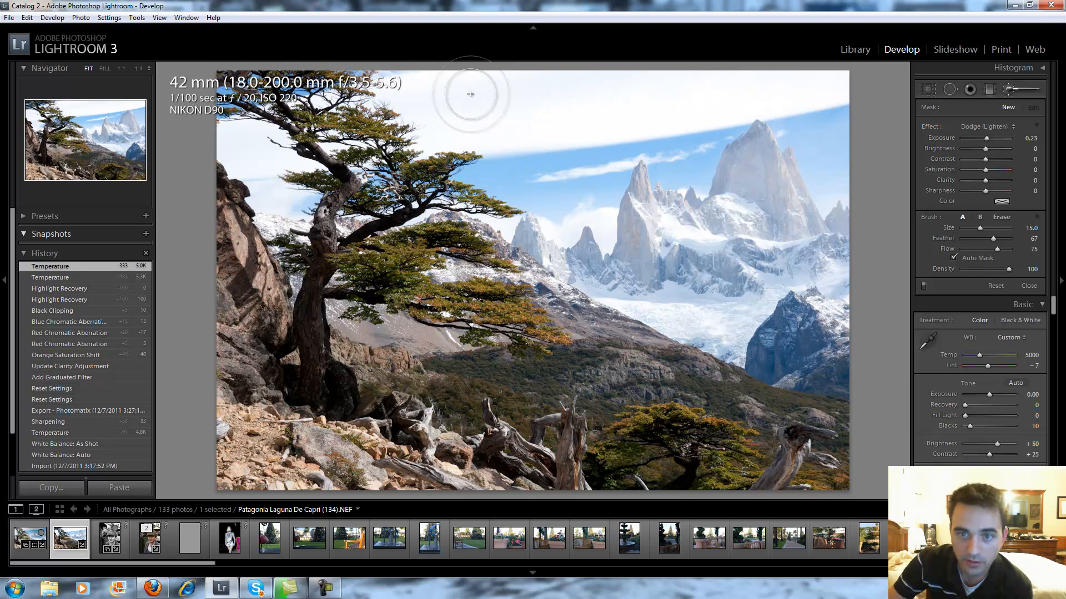
pyautogui.click(475, 68)
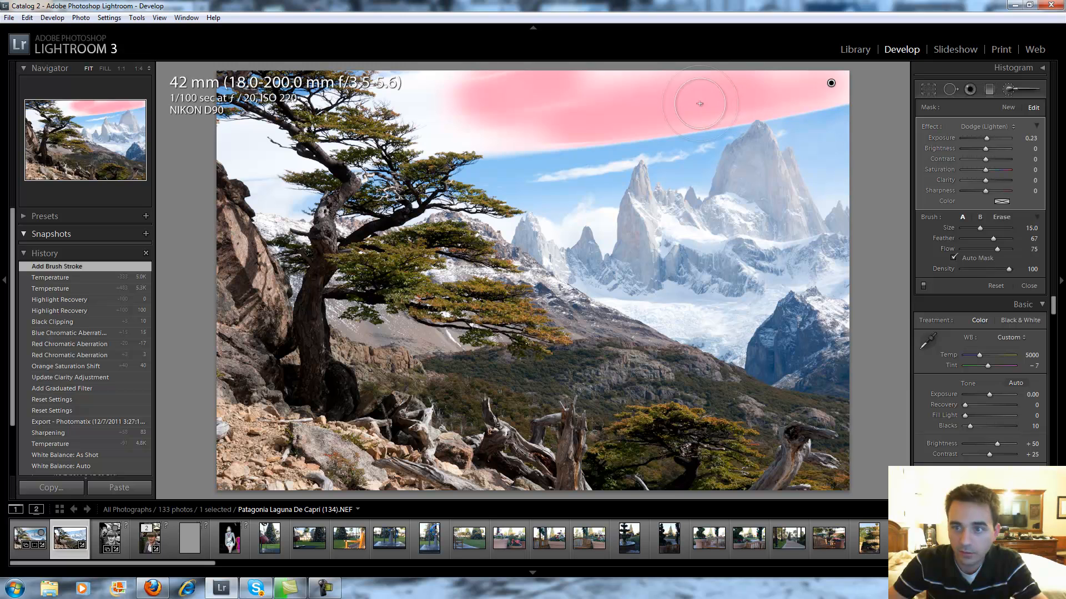
pyautogui.press('o')
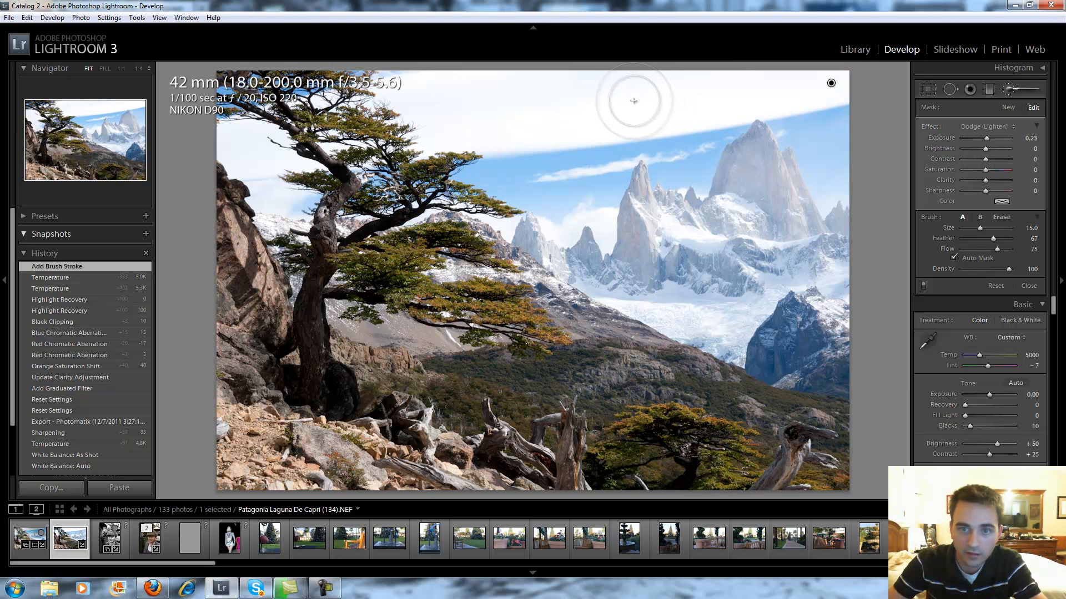
pyautogui.press('o')
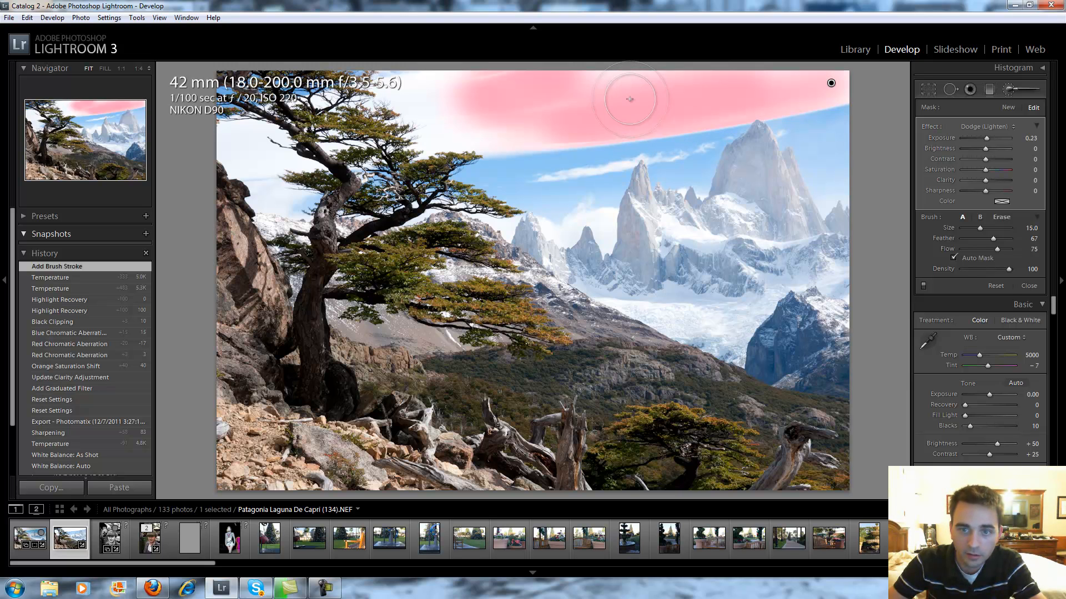
# - Extend the dodge mask to the cloud's remaining areas and along the photo's top edge, reducing the brush size to 7
pyautogui.moveTo(519, 107)
pyautogui.mouseDown()
pyautogui.moveTo(520, 143)
pyautogui.moveTo(471, 118)
pyautogui.moveTo(463, 72)
pyautogui.moveTo(429, 68)
pyautogui.moveTo(642, 75)
pyautogui.mouseUp()
pyautogui.scroll(-8, 522, 141)
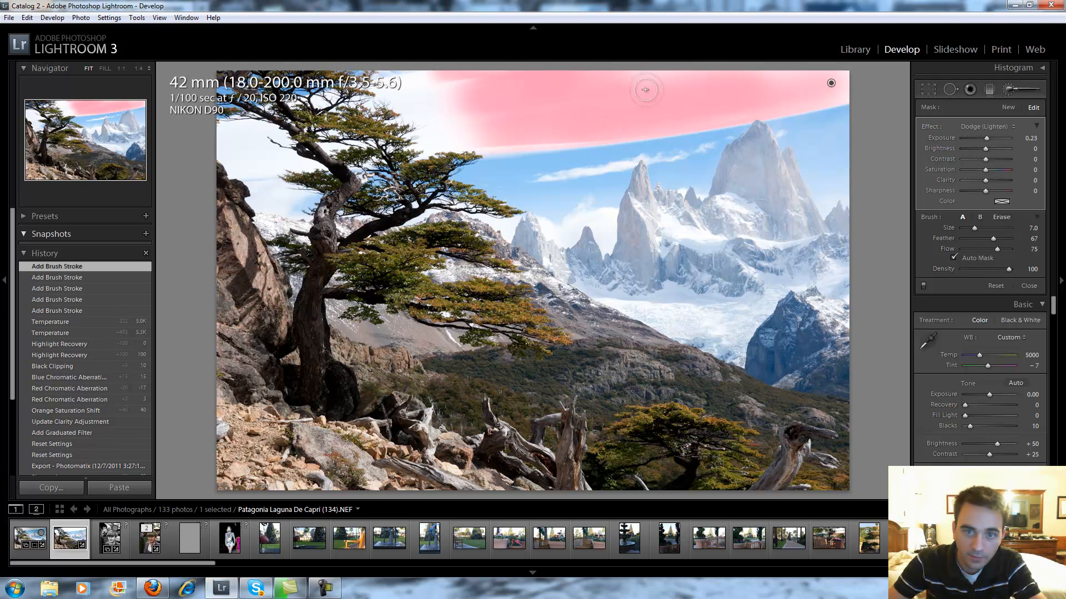
pyautogui.moveTo(621, 68); pyautogui.dragTo(857, 68)
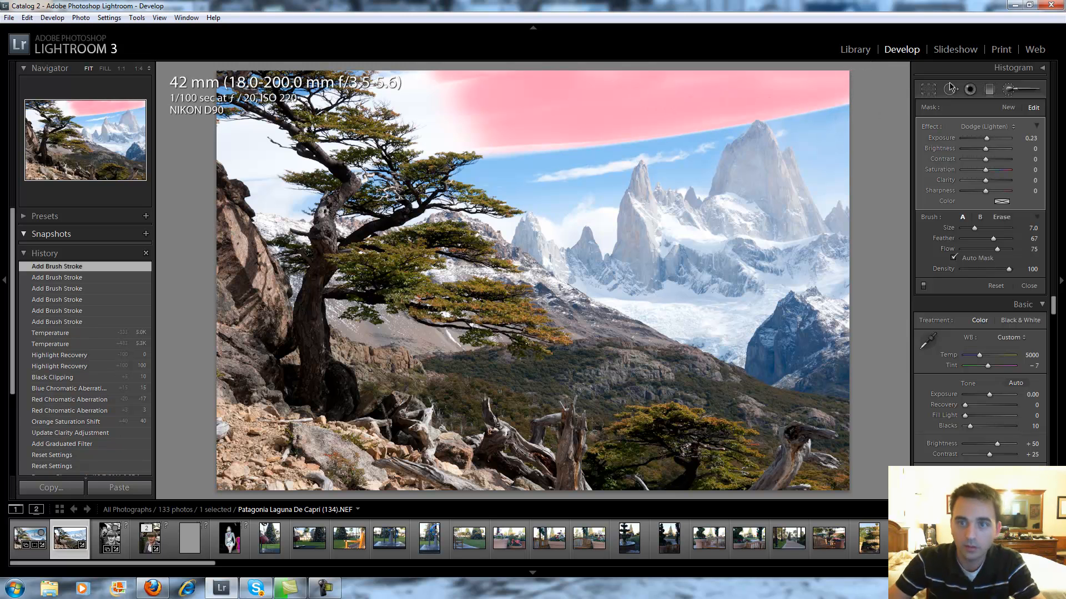
# - Hide the mask overlay, set the cloud brush adjustment's exposure to 1.07 and finish the adjustment
pyautogui.press('o')
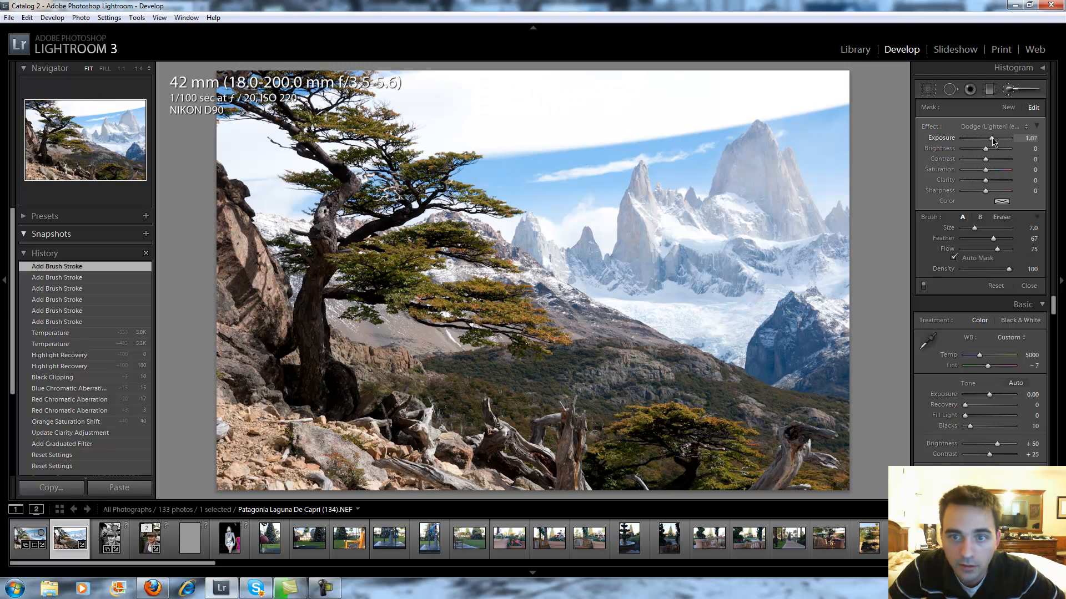
pyautogui.click(992, 143)
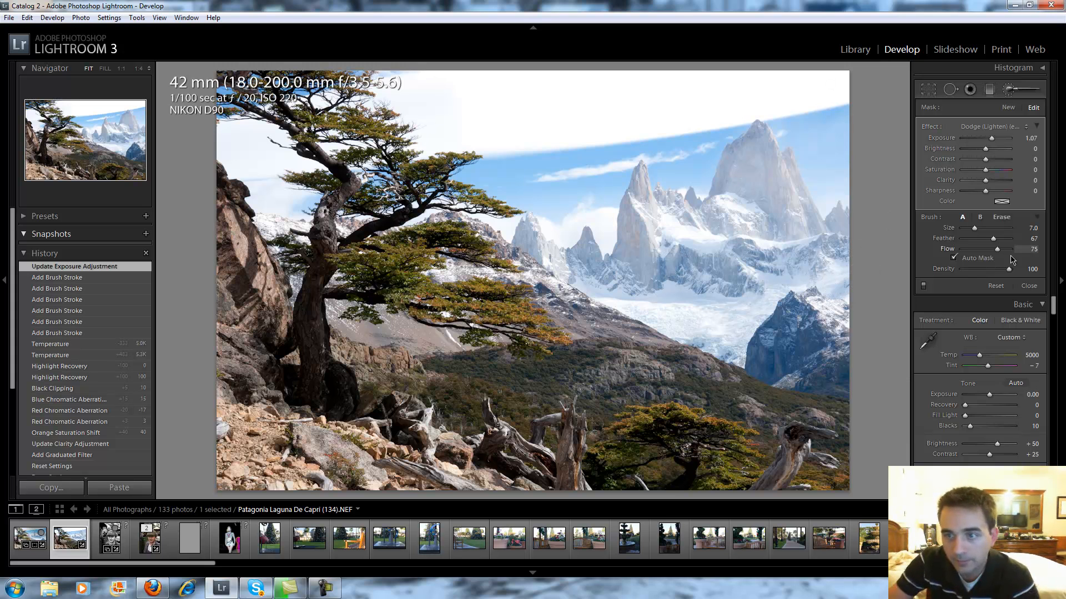
pyautogui.click(1028, 285)
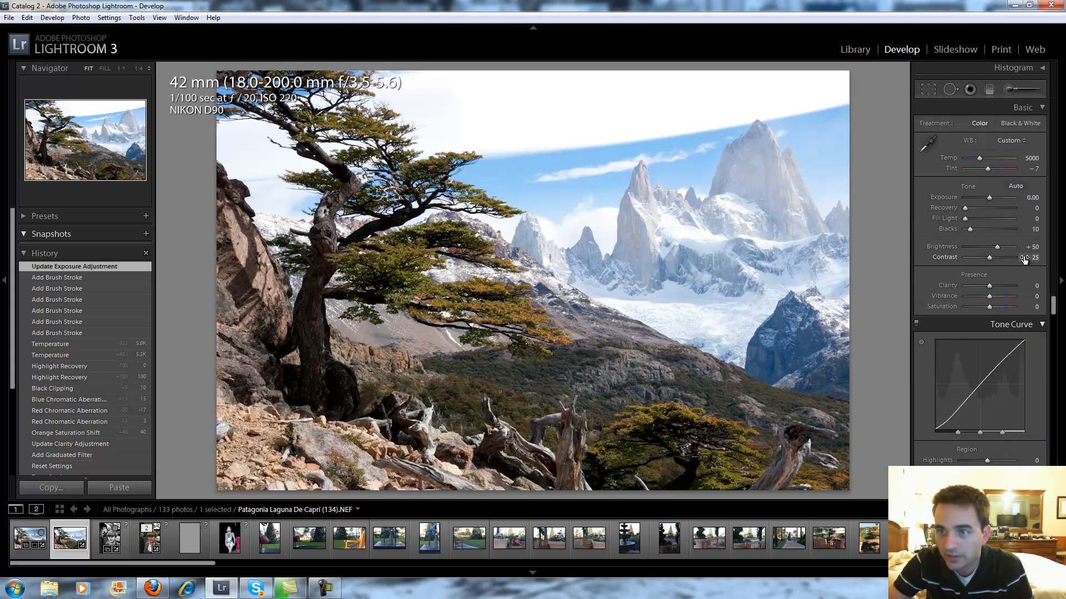
# - Paint a new size 18 brush adjustment over the snowy mountains with Contrast 37 and Saturation 56, and finish it
pyautogui.click(1009, 88)
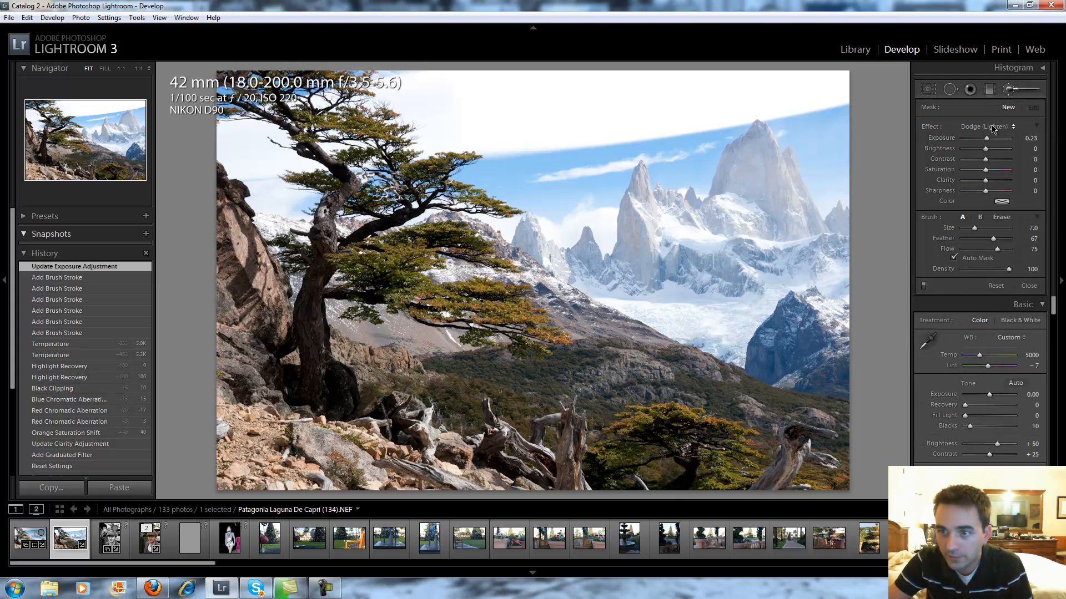
pyautogui.click(992, 128)
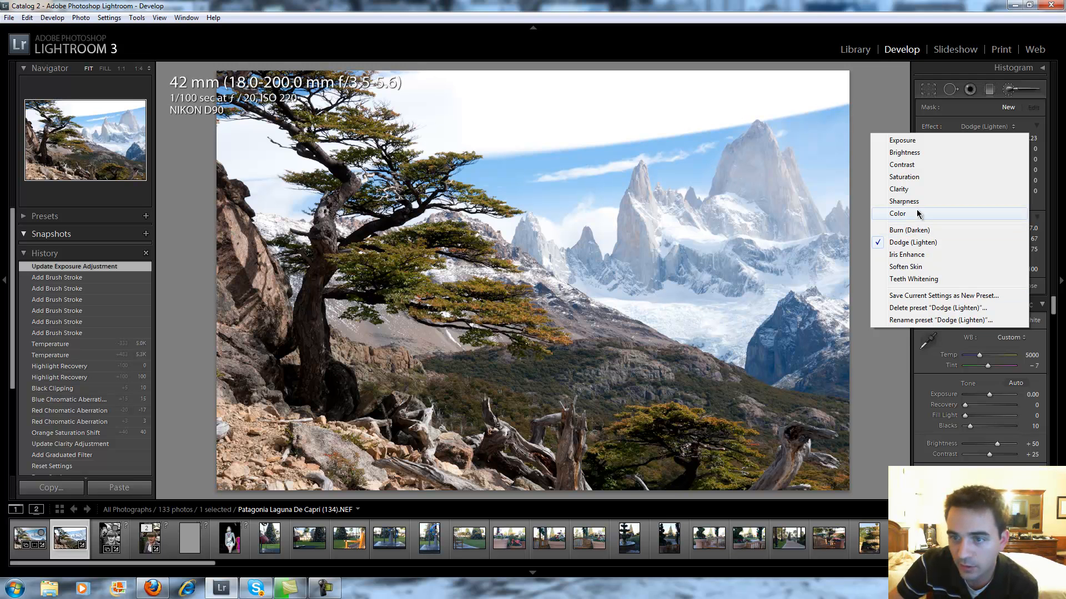
pyautogui.click(913, 165)
pyautogui.scroll(10, 851, 226)
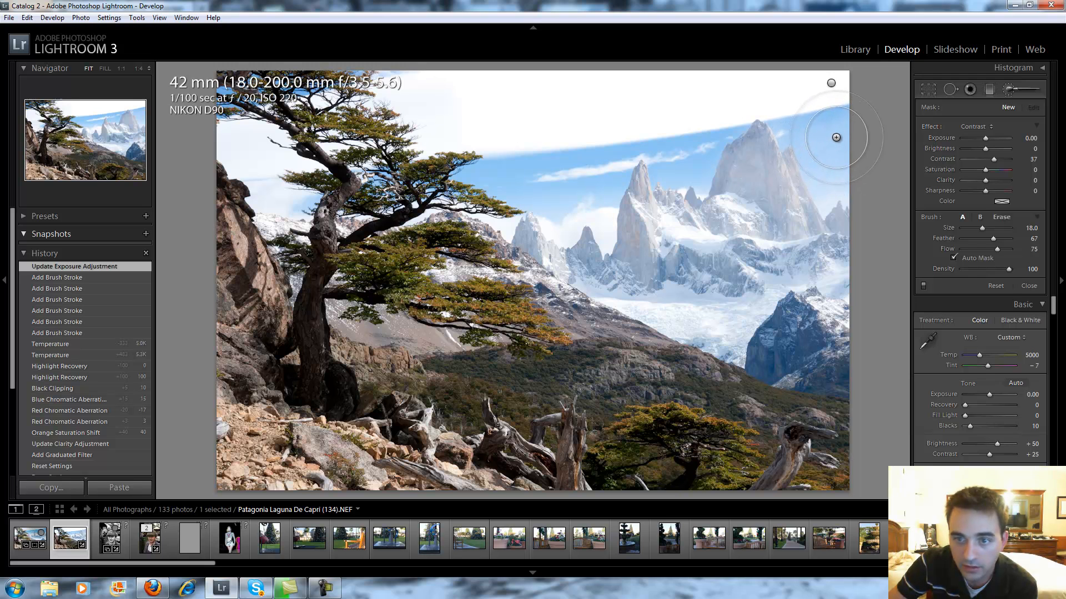
pyautogui.moveTo(839, 136)
pyautogui.mouseDown()
pyautogui.moveTo(549, 192)
pyautogui.moveTo(544, 213)
pyautogui.moveTo(569, 255)
pyautogui.moveTo(596, 270)
pyautogui.moveTo(682, 288)
pyautogui.moveTo(809, 356)
pyautogui.moveTo(836, 339)
pyautogui.moveTo(809, 260)
pyautogui.moveTo(788, 270)
pyautogui.moveTo(684, 251)
pyautogui.moveTo(643, 198)
pyautogui.moveTo(674, 166)
pyautogui.moveTo(735, 191)
pyautogui.moveTo(770, 257)
pyautogui.moveTo(817, 265)
pyautogui.moveTo(815, 214)
pyautogui.moveTo(777, 170)
pyautogui.moveTo(740, 205)
pyautogui.moveTo(798, 256)
pyautogui.moveTo(696, 268)
pyautogui.moveTo(718, 244)
pyautogui.moveTo(778, 278)
pyautogui.moveTo(755, 228)
pyautogui.moveTo(759, 261)
pyautogui.moveTo(700, 254)
pyautogui.moveTo(715, 268)
pyautogui.moveTo(736, 246)
pyautogui.moveTo(672, 261)
pyautogui.moveTo(553, 242)
pyautogui.moveTo(696, 266)
pyautogui.mouseUp()
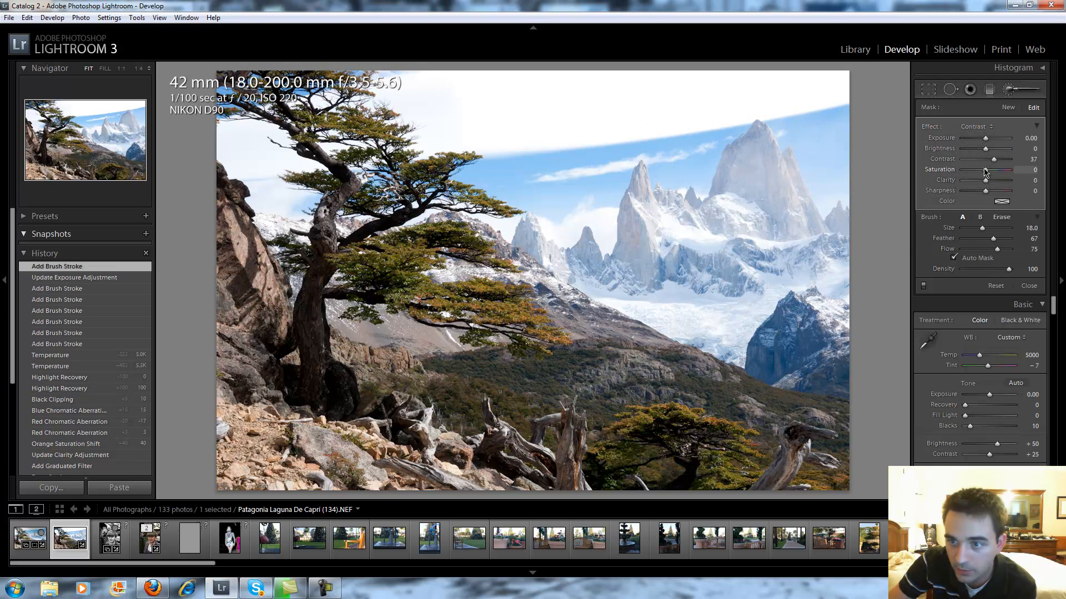
pyautogui.moveTo(988, 173); pyautogui.dragTo(991, 175)
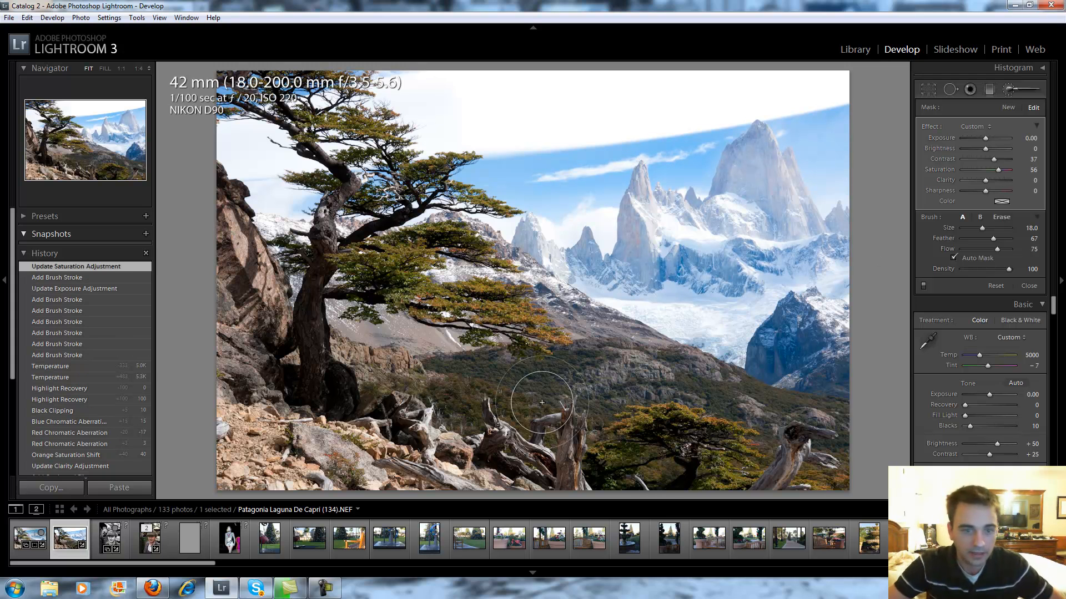
pyautogui.click(1028, 287)
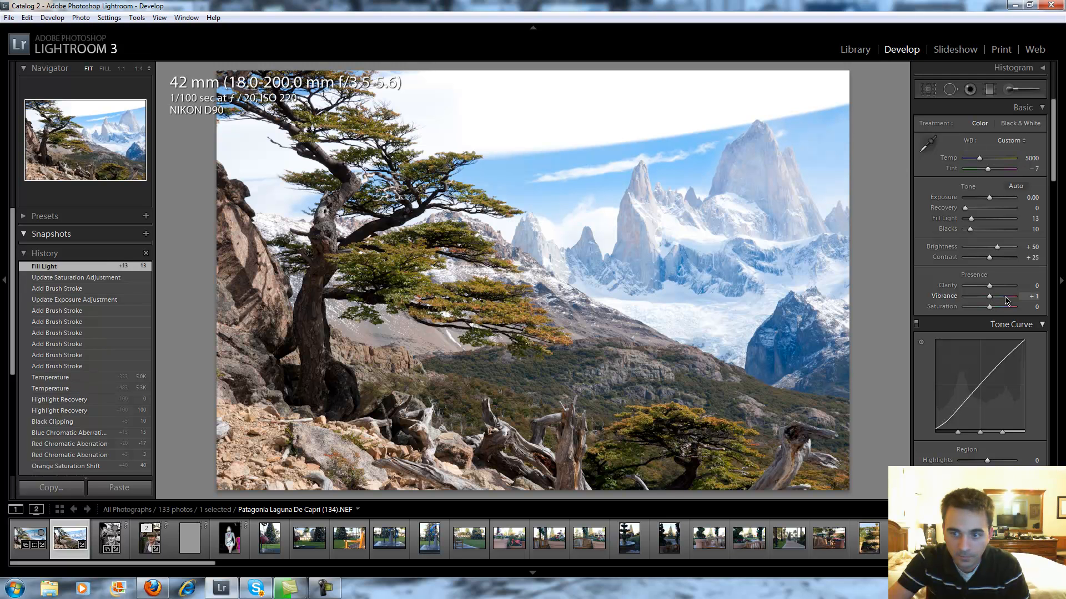
# - Raise the tone curve's Shadows to +16
pyautogui.moveTo(1054, 172); pyautogui.dragTo(1061, 213)
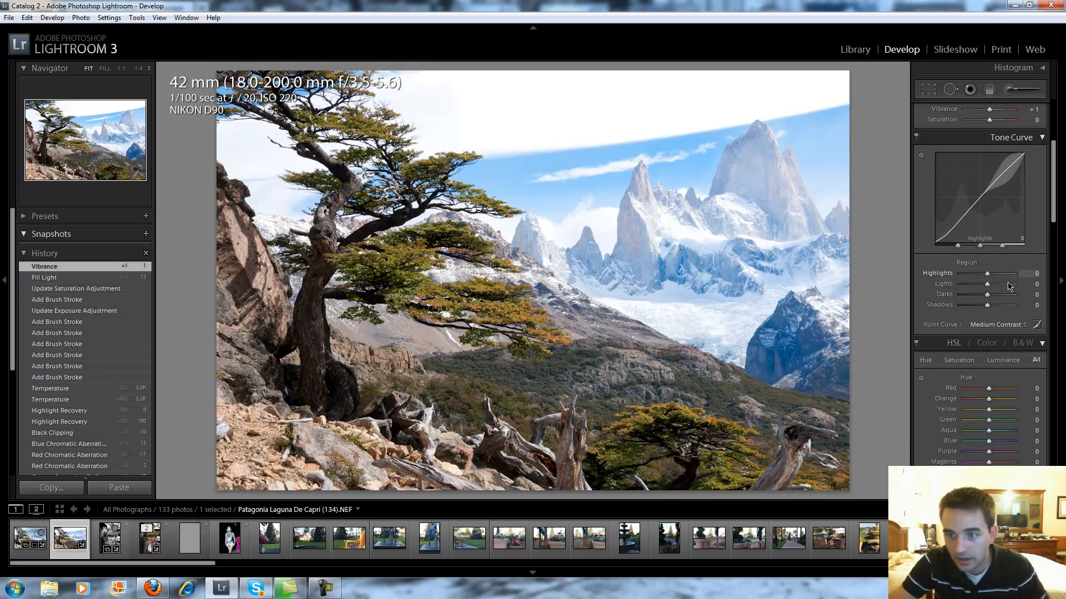
pyautogui.click(993, 307)
pyautogui.moveTo(994, 309); pyautogui.dragTo(995, 309)
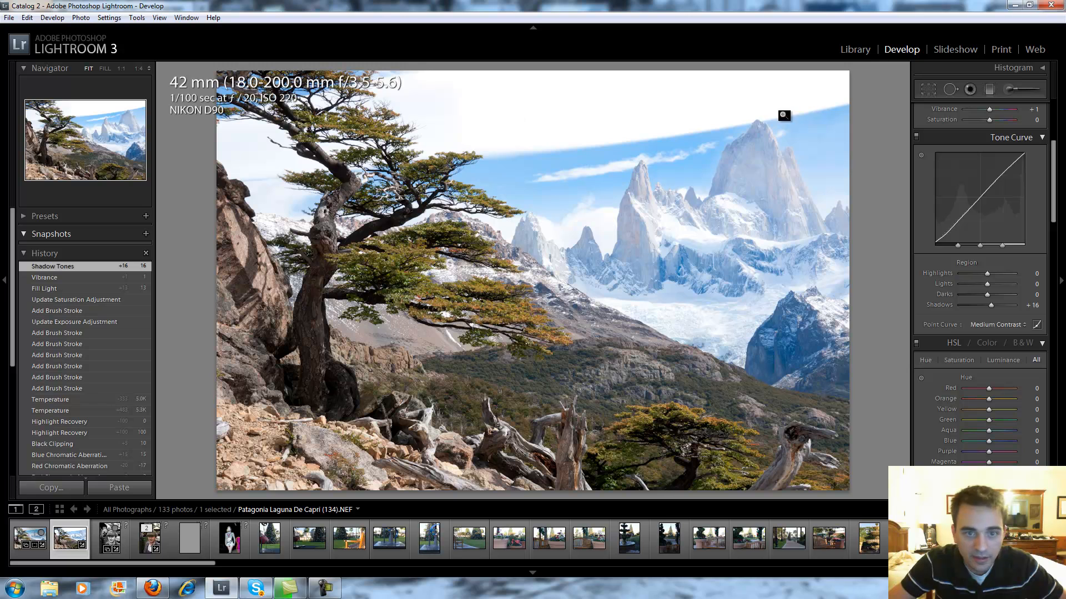
# - Crop the photo slightly tighter at the original aspect ratio, trimming the top, and reposition the image sideways within the frame
pyautogui.press('r')
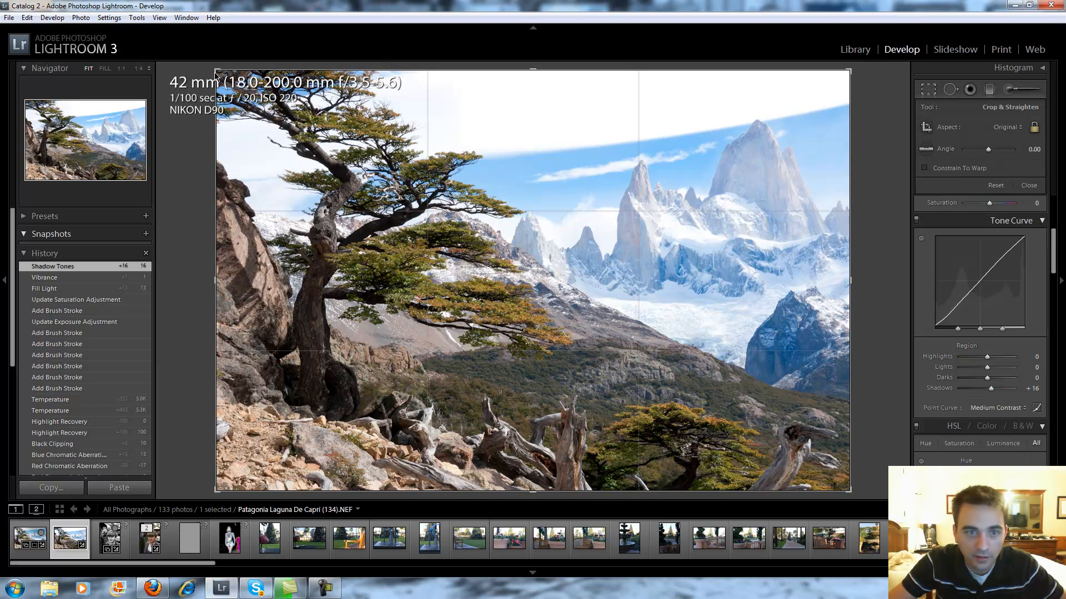
pyautogui.moveTo(221, 81); pyautogui.dragTo(232, 84)
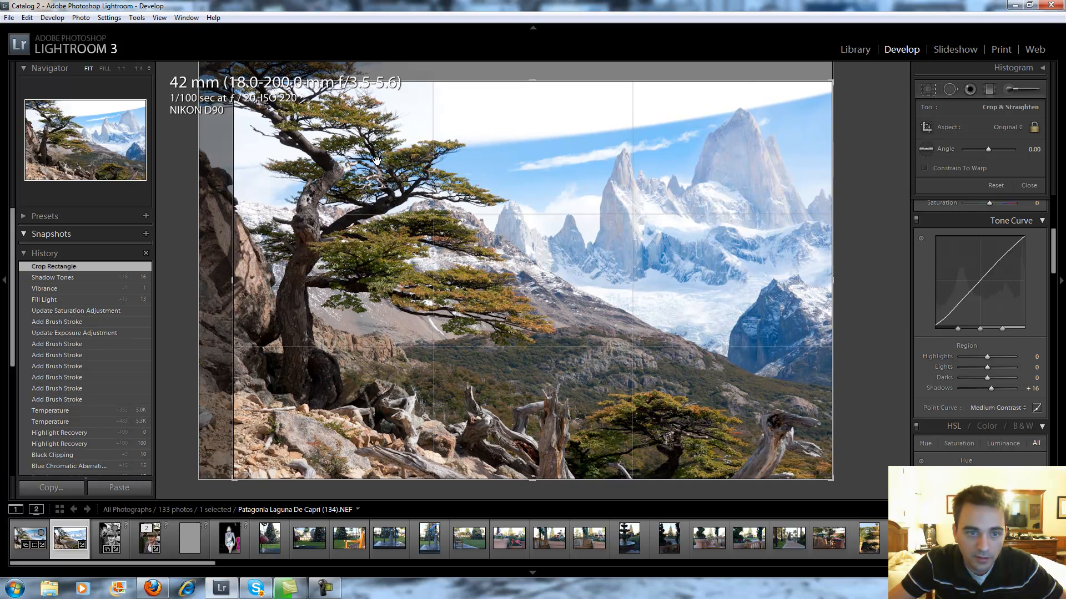
pyautogui.moveTo(399, 168); pyautogui.dragTo(399, 162)
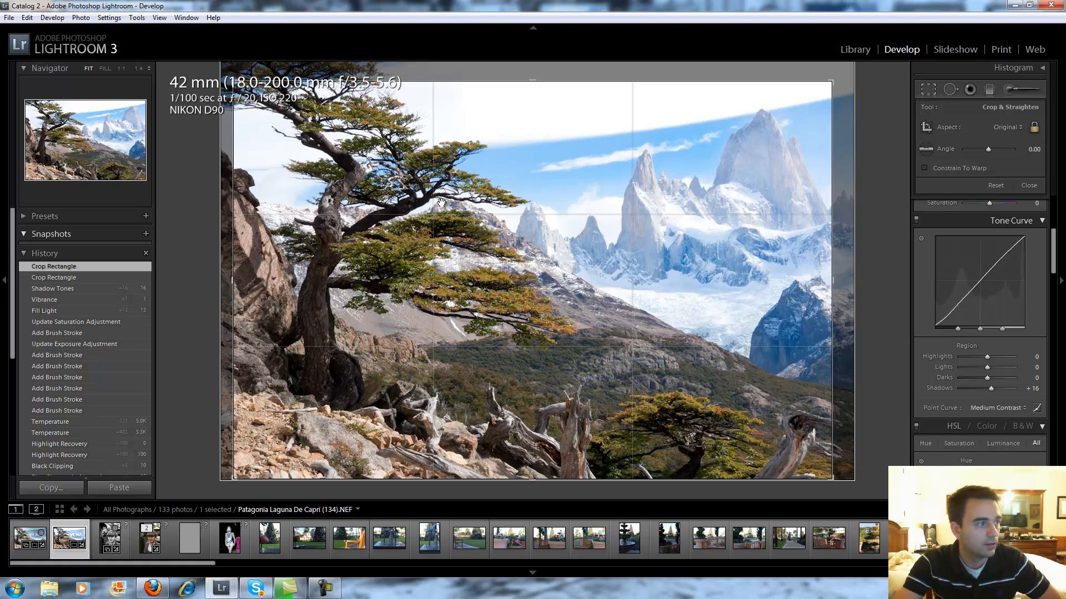
pyautogui.press('r')
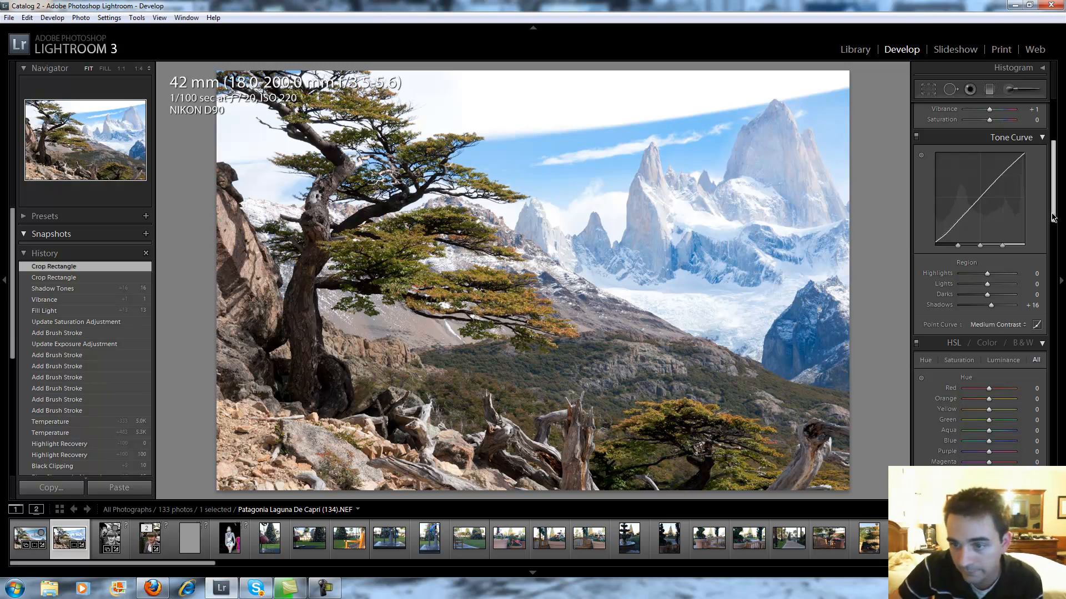
# - Tint the split toning highlights with the blue preset color at hue 215 and lower their saturation to 7
pyautogui.moveTo(1053, 218); pyautogui.dragTo(1062, 326)
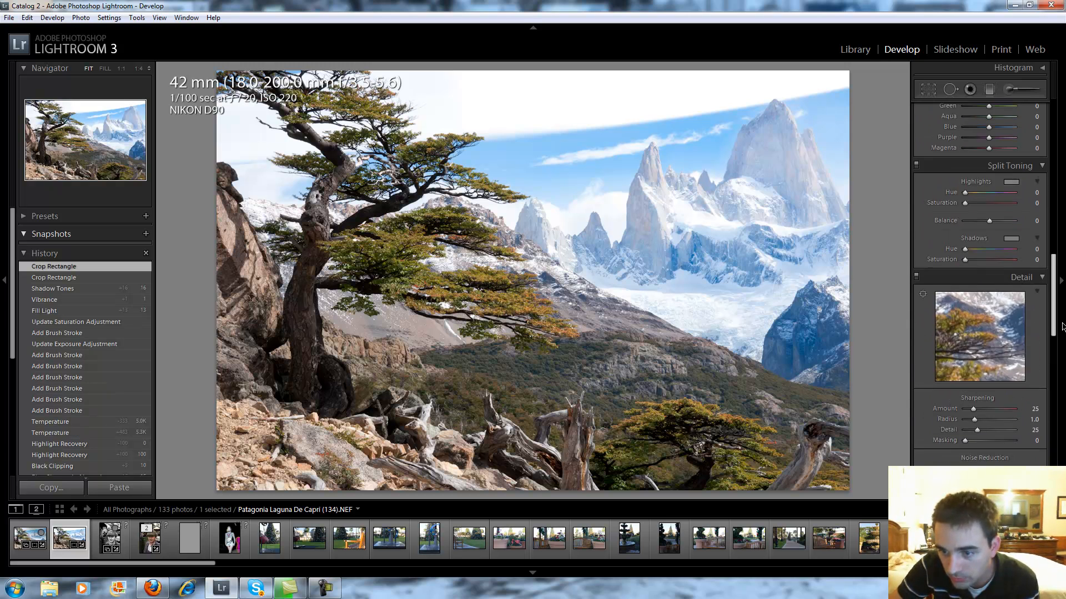
pyautogui.scroll(4, 1007, 338)
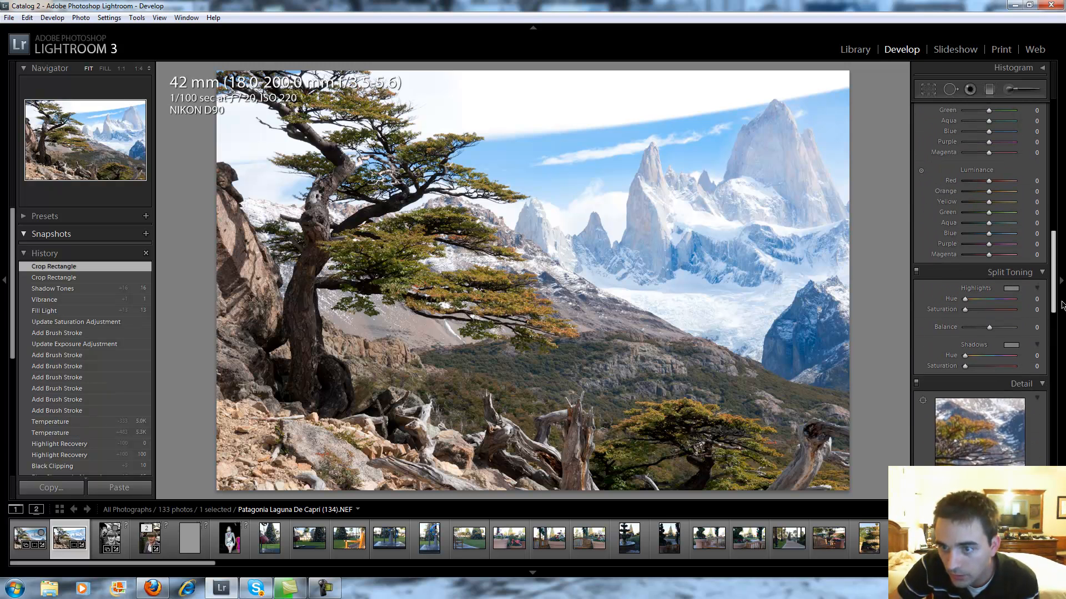
pyautogui.click(1011, 290)
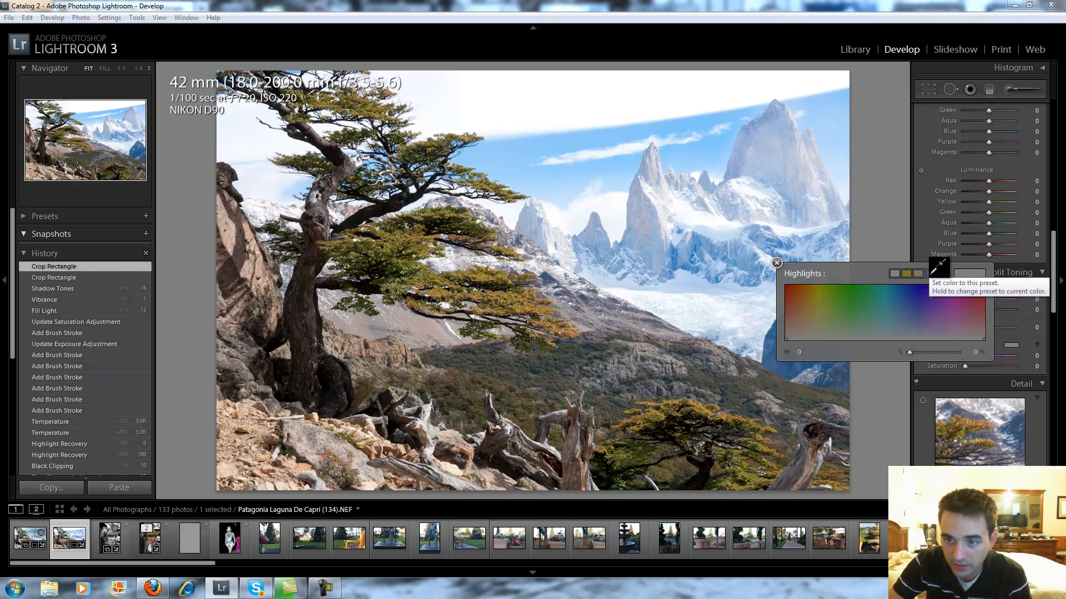
pyautogui.click(930, 274)
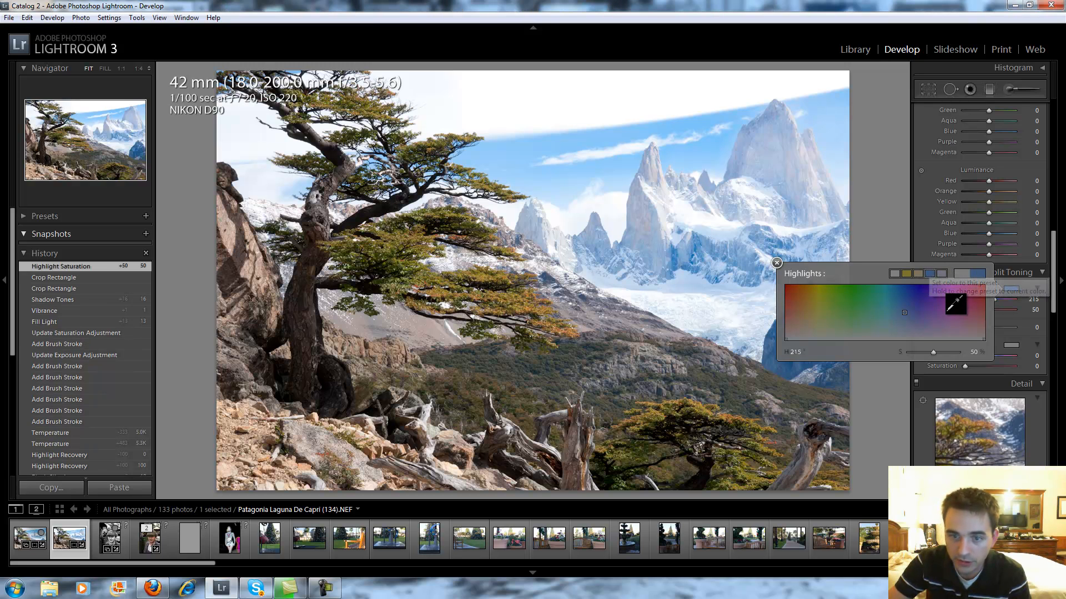
pyautogui.press('Return')
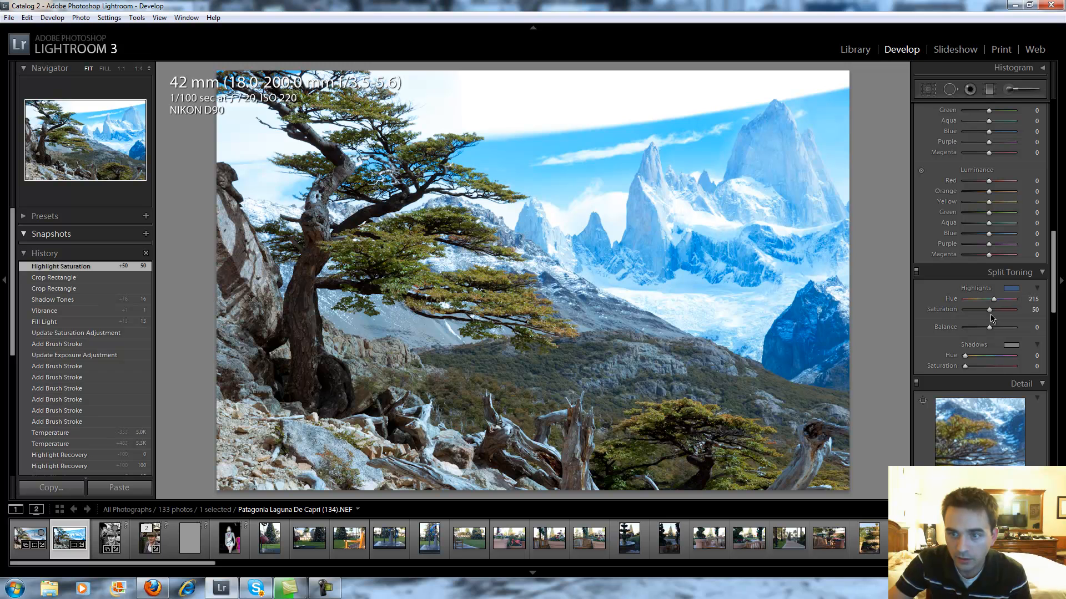
pyautogui.moveTo(992, 315); pyautogui.dragTo(970, 316)
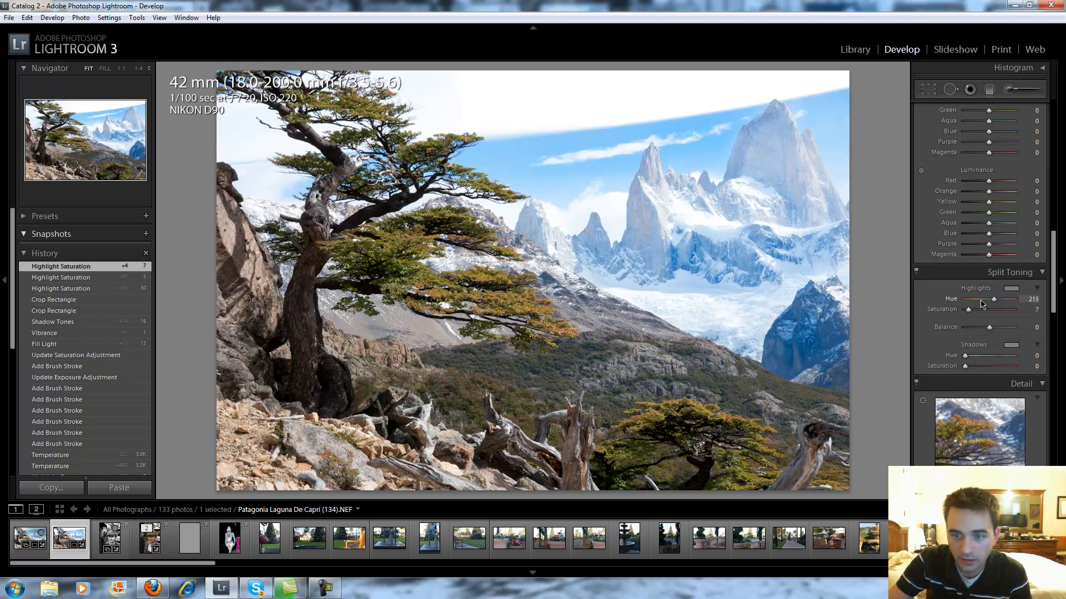
# - Change the split toning highlights to a red tint with hue 4 and saturation 6
pyautogui.click(1009, 289)
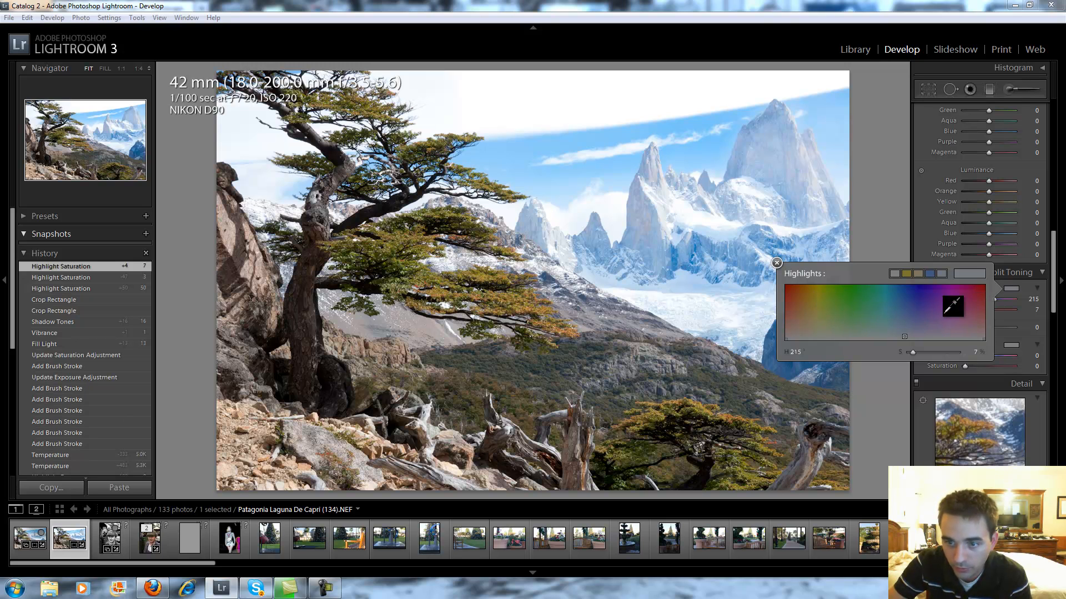
pyautogui.click(787, 305)
pyautogui.moveTo(797, 306); pyautogui.dragTo(788, 289)
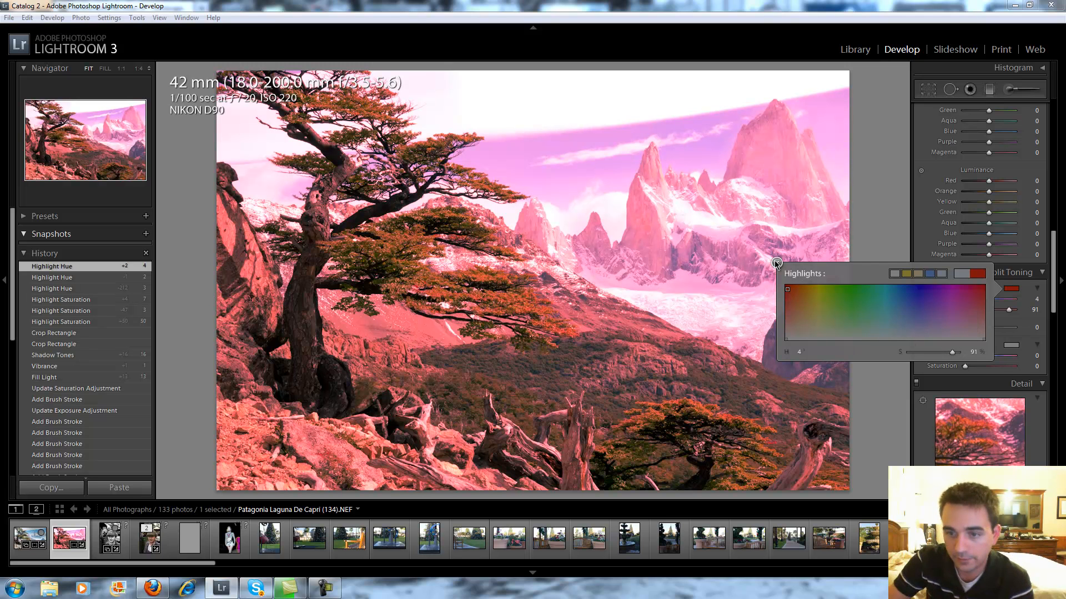
pyautogui.click(776, 263)
pyautogui.moveTo(1015, 313); pyautogui.dragTo(972, 316)
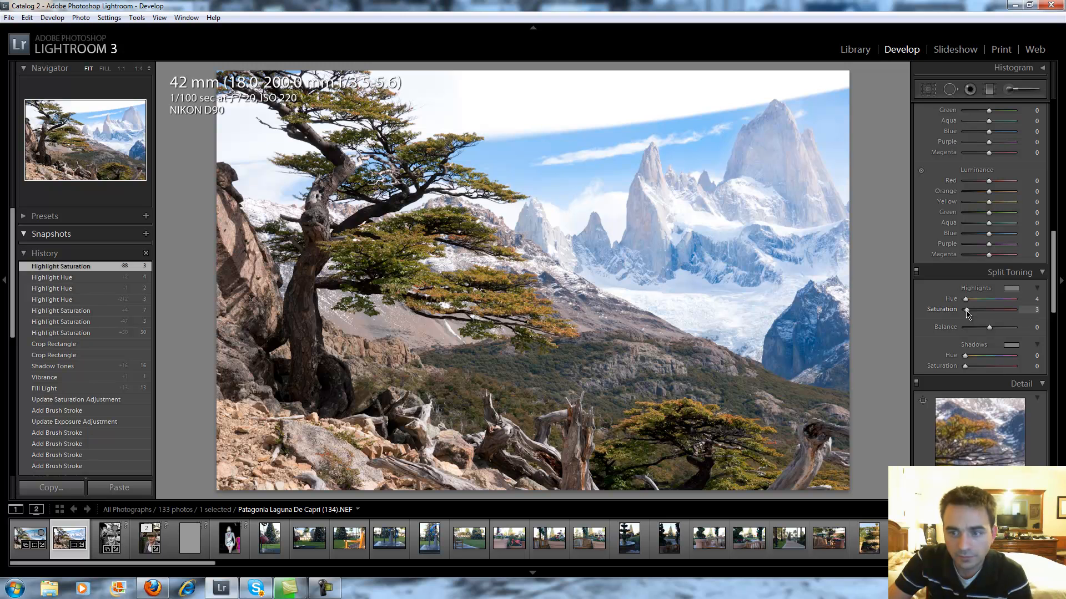
pyautogui.moveTo(967, 314); pyautogui.dragTo(968, 315)
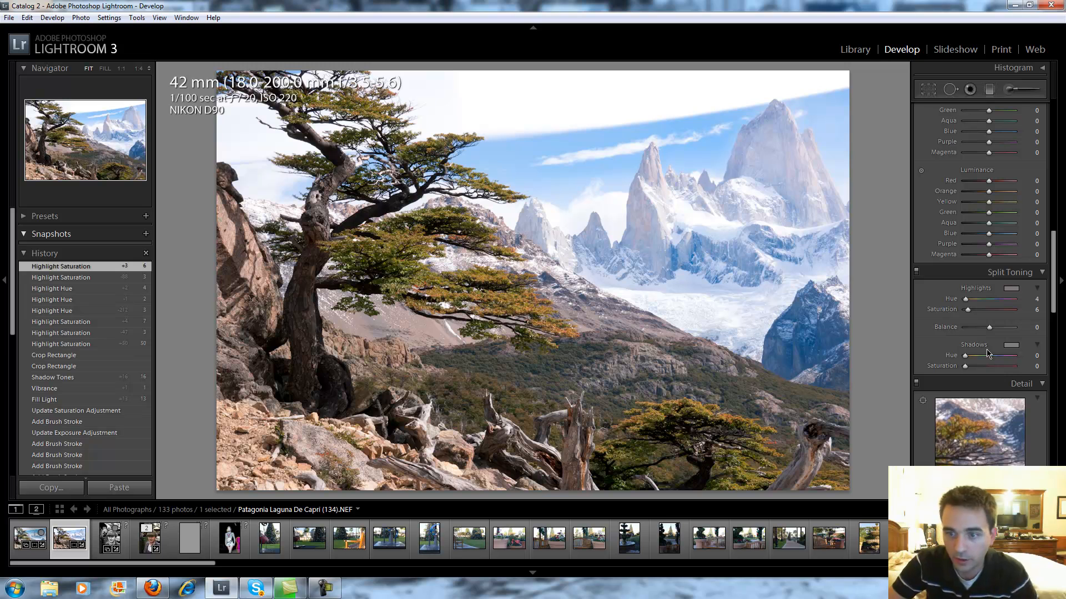
# - Tint the split toning shadows orange with hue 41 and saturation 18
pyautogui.click(1011, 345)
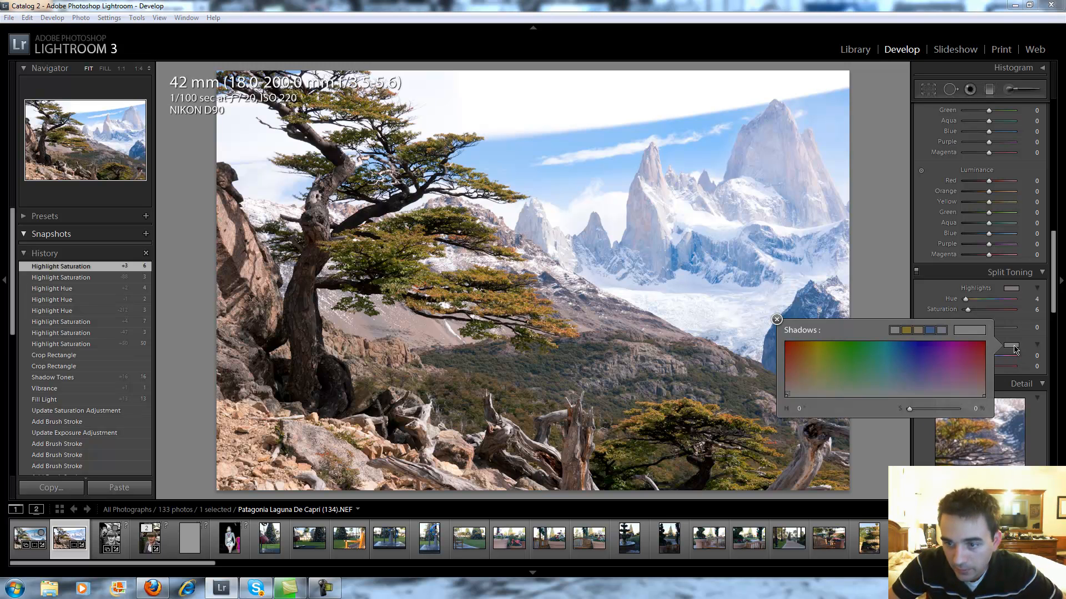
pyautogui.moveTo(824, 351)
pyautogui.mouseDown()
pyautogui.moveTo(801, 361)
pyautogui.moveTo(808, 354)
pyautogui.mouseUp()
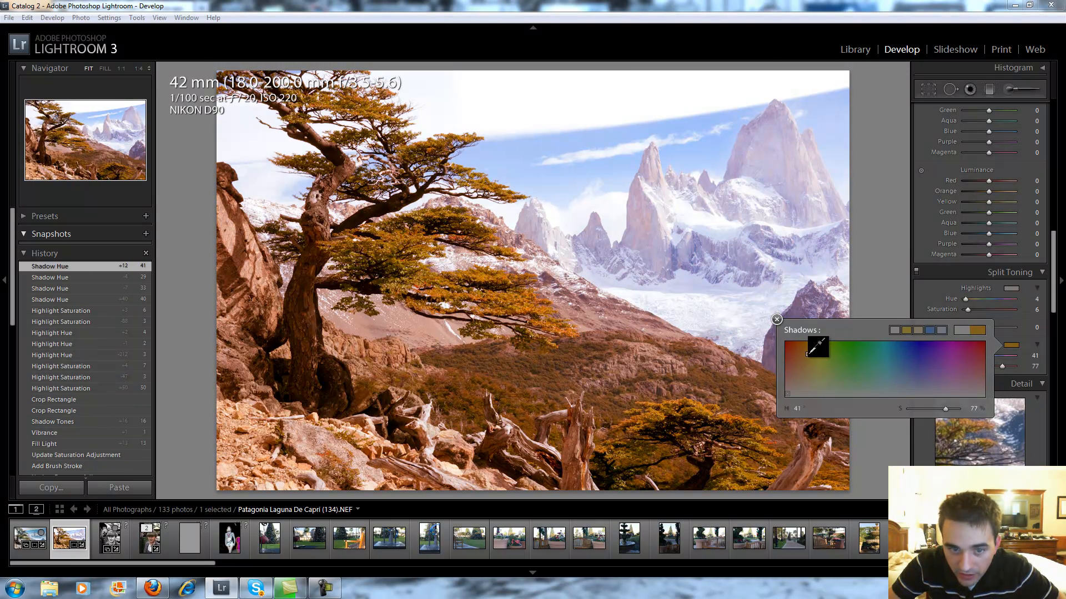
pyautogui.click(777, 320)
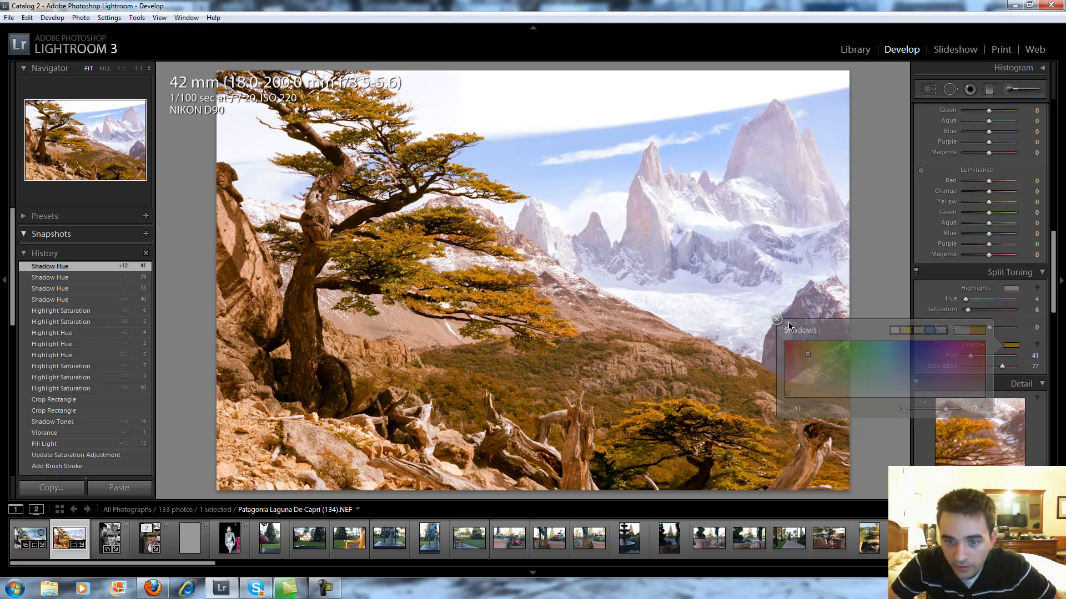
pyautogui.moveTo(984, 370); pyautogui.dragTo(968, 371)
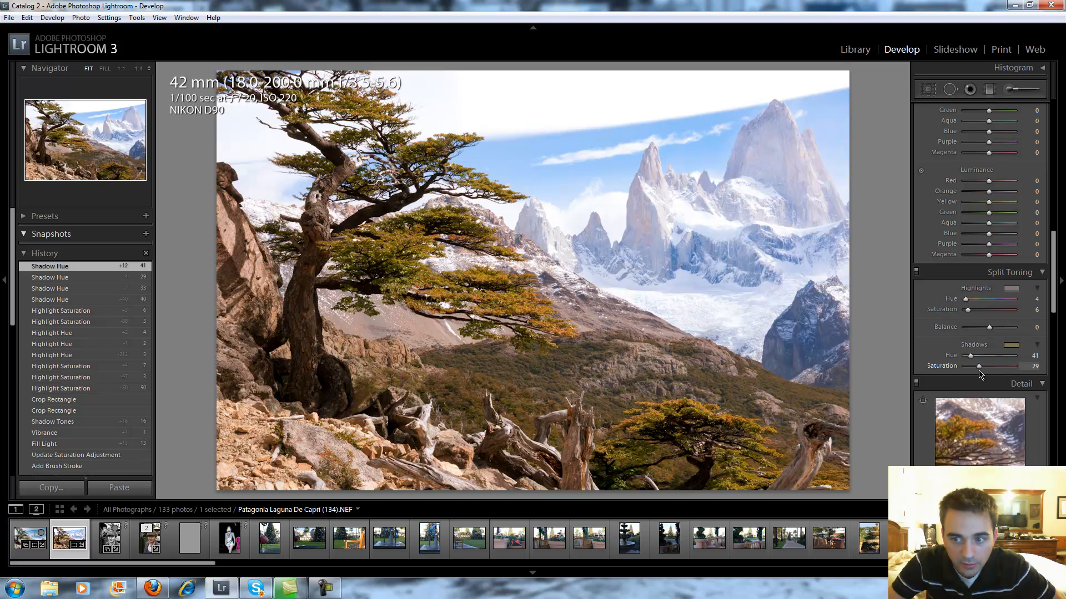
pyautogui.moveTo(976, 370); pyautogui.dragTo(974, 368)
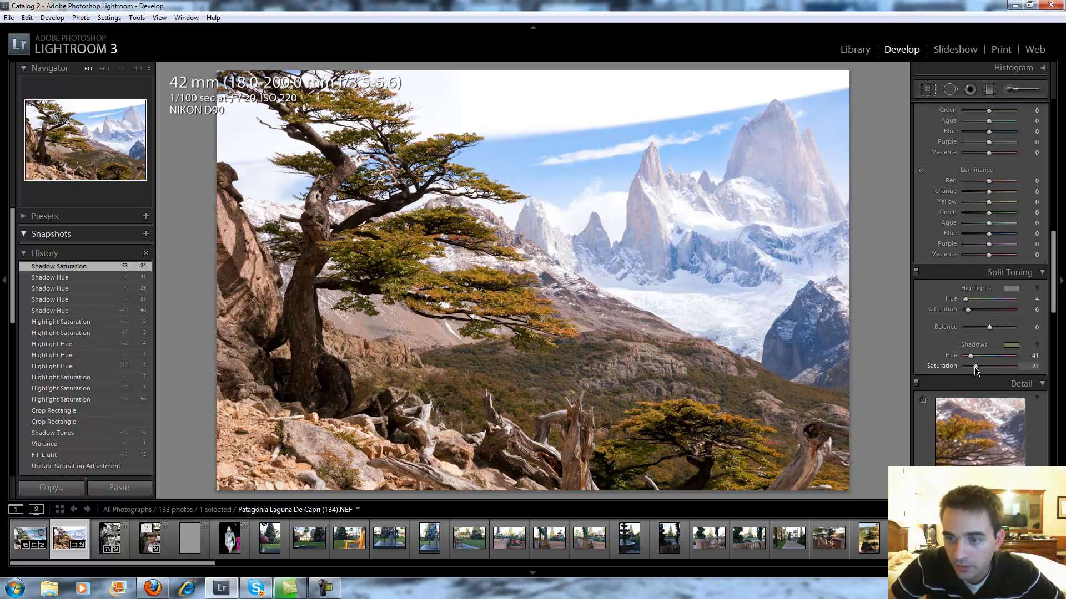
pyautogui.moveTo(976, 371); pyautogui.dragTo(974, 370)
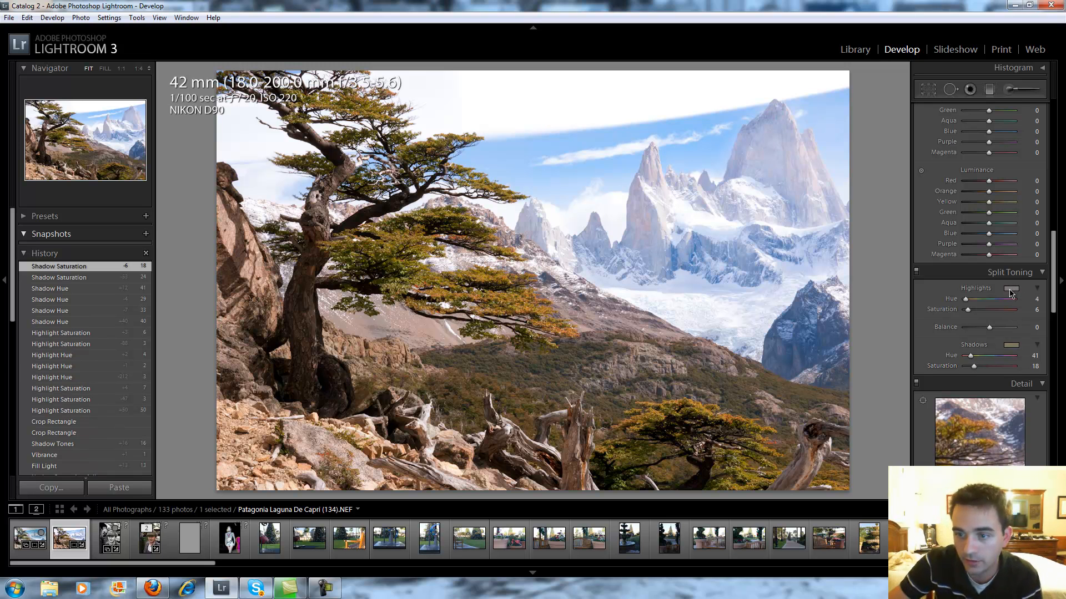
# - Shift the split toning highlights to an orange-red tint with hue 18 and saturation 14
pyautogui.click(1010, 290)
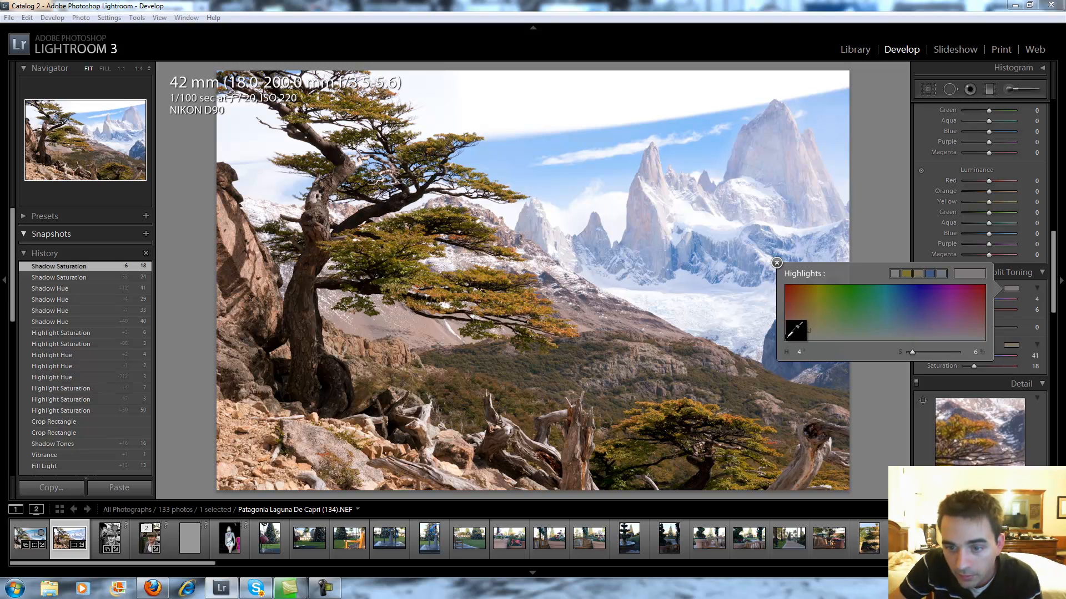
pyautogui.moveTo(788, 336); pyautogui.dragTo(797, 303)
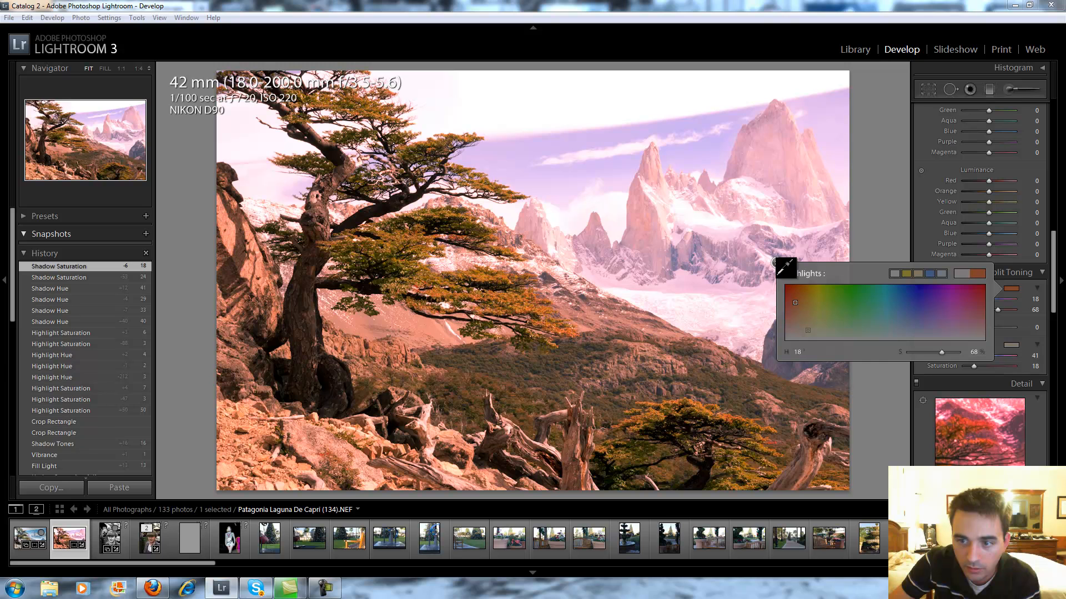
pyautogui.click(996, 340)
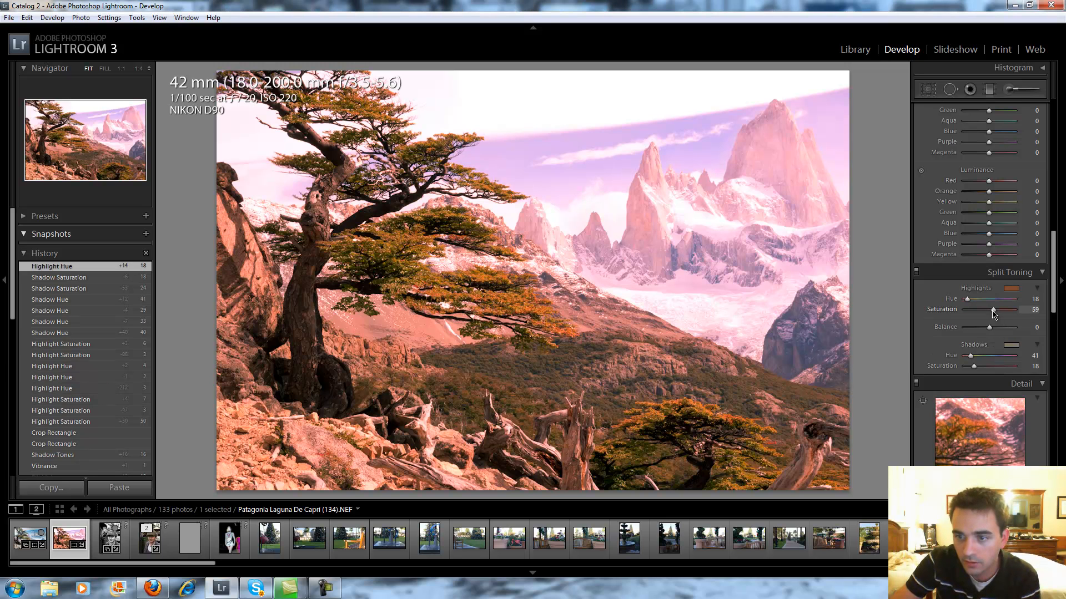
pyautogui.click(982, 314)
pyautogui.moveTo(982, 316); pyautogui.dragTo(970, 318)
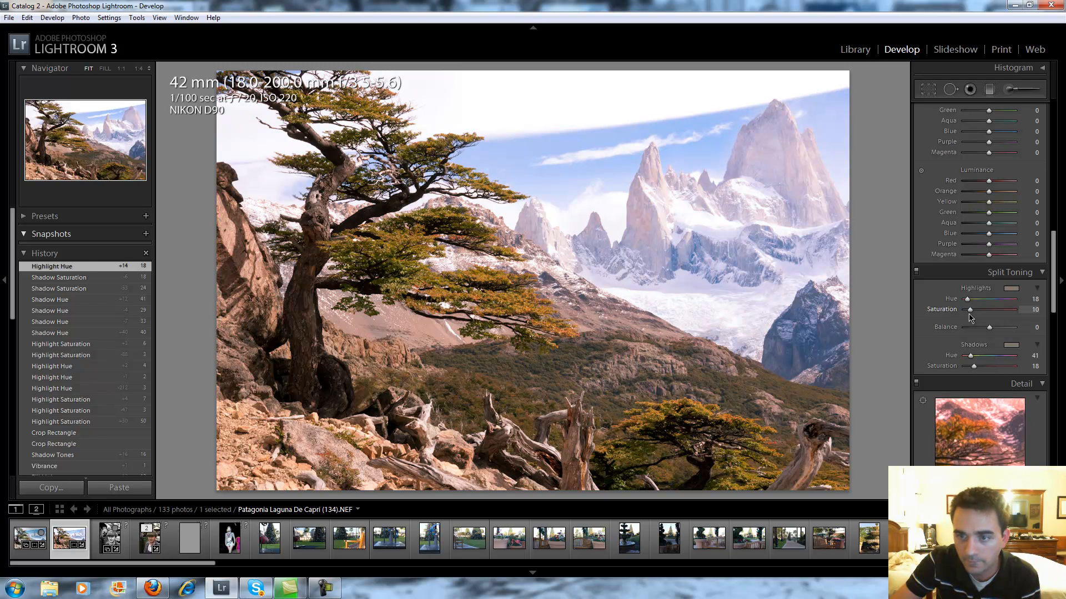
pyautogui.moveTo(971, 316); pyautogui.dragTo(973, 316)
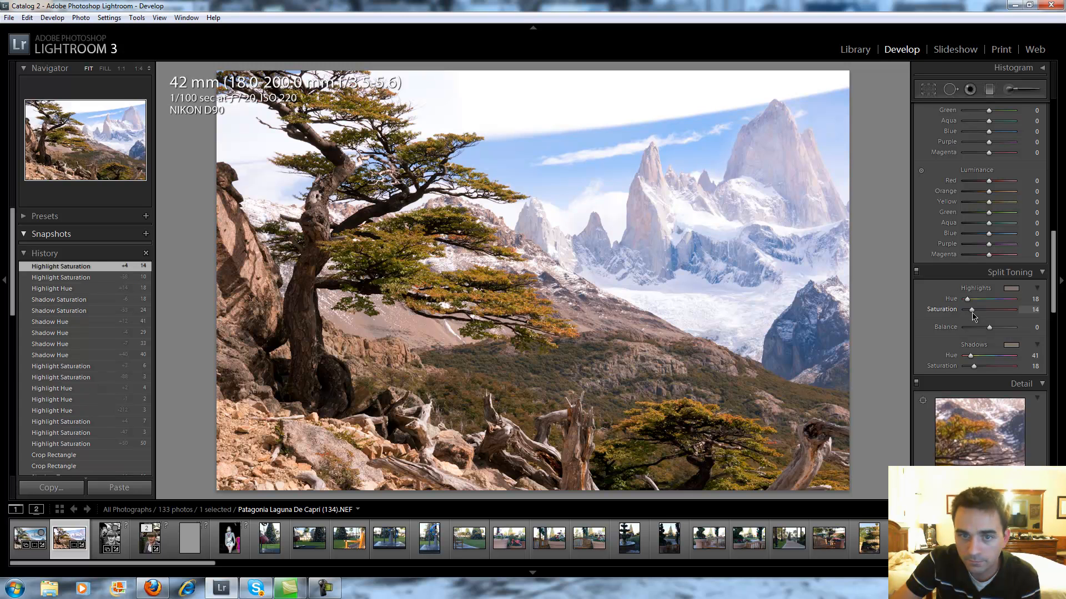
# - Try a stronger orange tint for the split toning shadows with hue 32 and saturation 86
pyautogui.click(1011, 346)
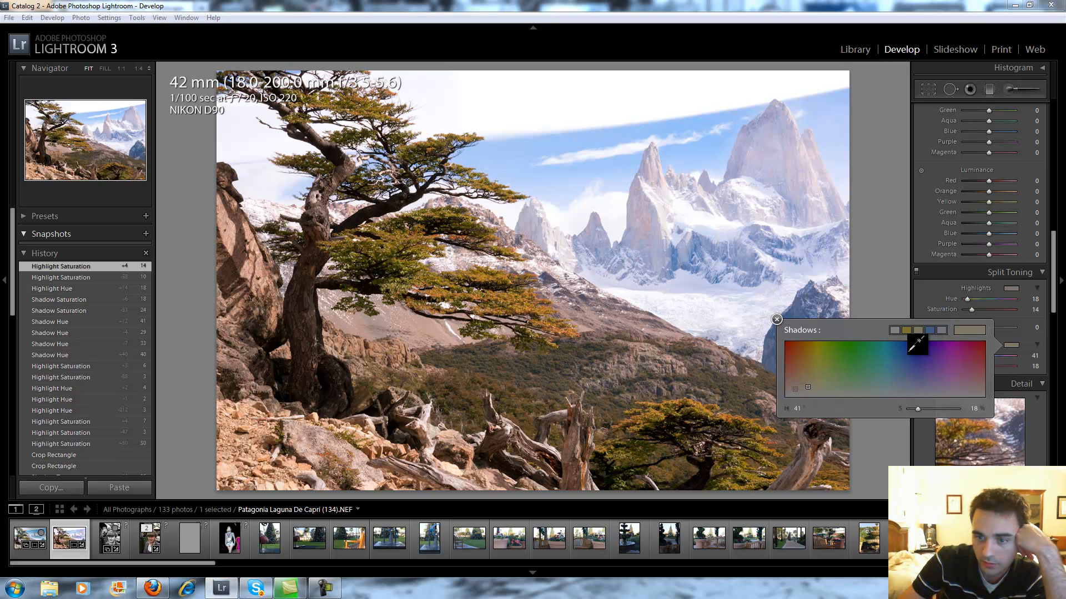
pyautogui.click(802, 348)
pyautogui.click(798, 355)
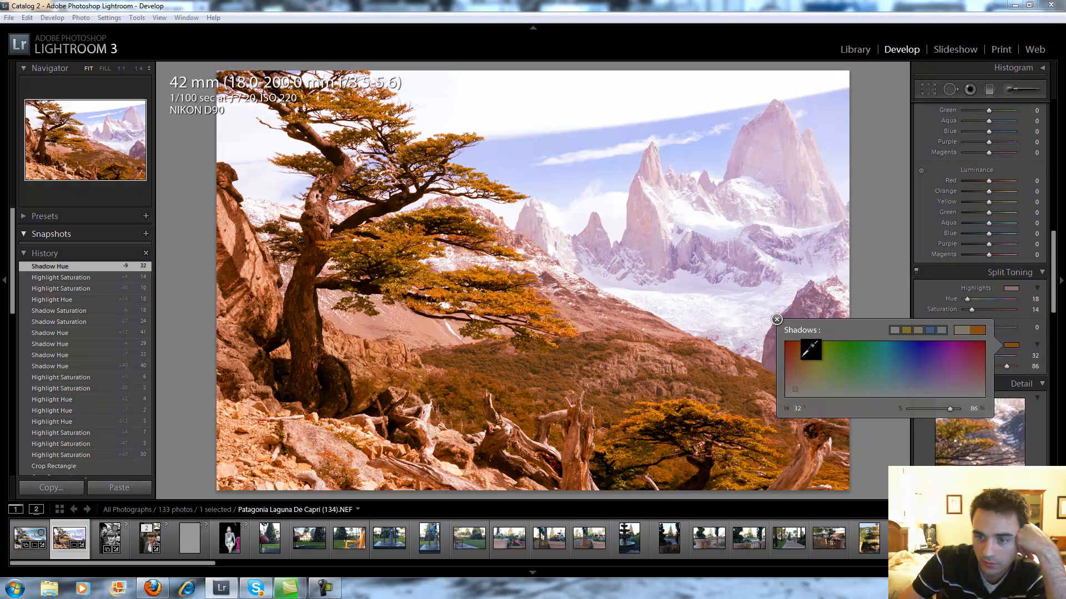
pyautogui.click(776, 320)
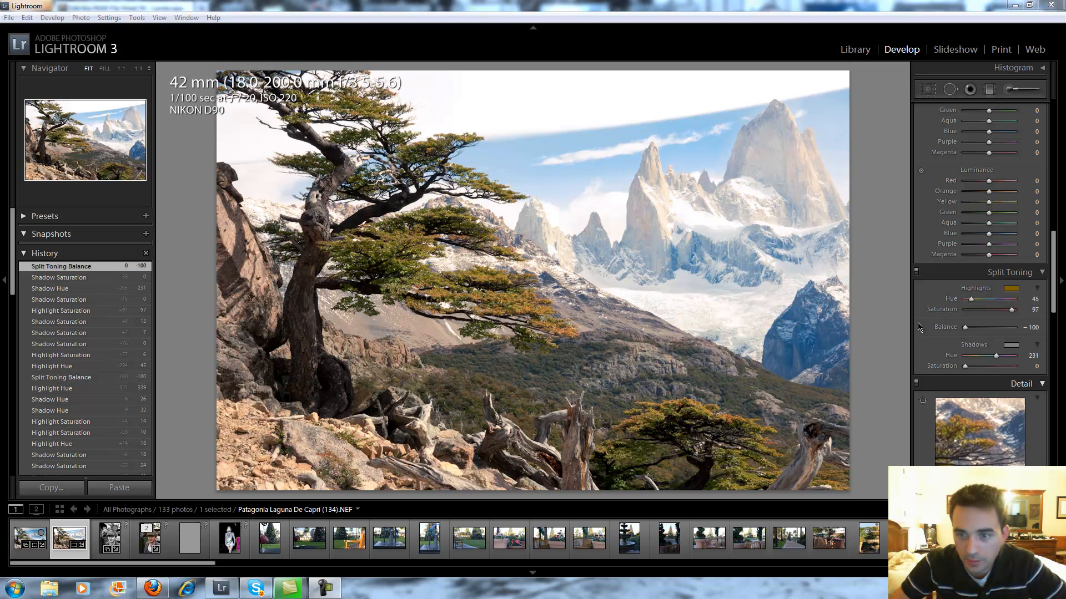
# - Set the saturation of the golden split toning highlights to 97 in the color picker and close it
pyautogui.click(1012, 289)
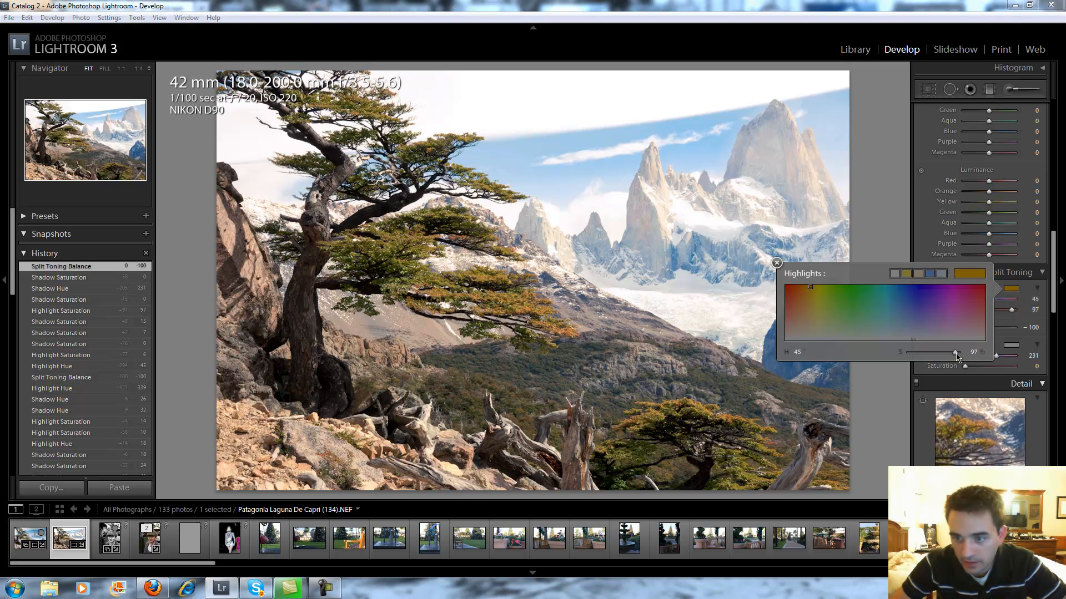
pyautogui.moveTo(950, 355); pyautogui.dragTo(957, 357)
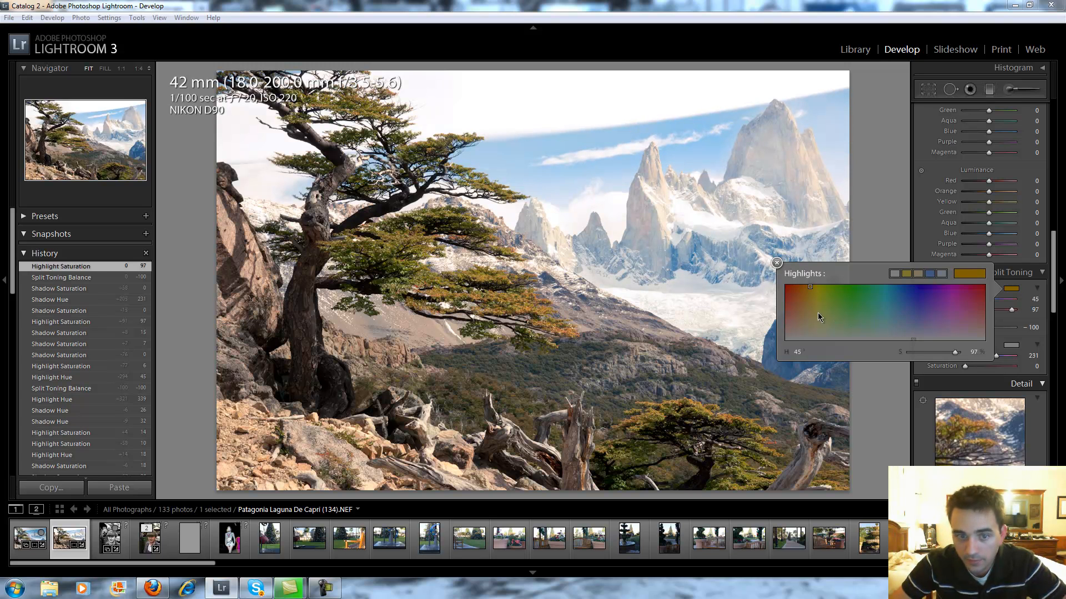
pyautogui.click(724, 294)
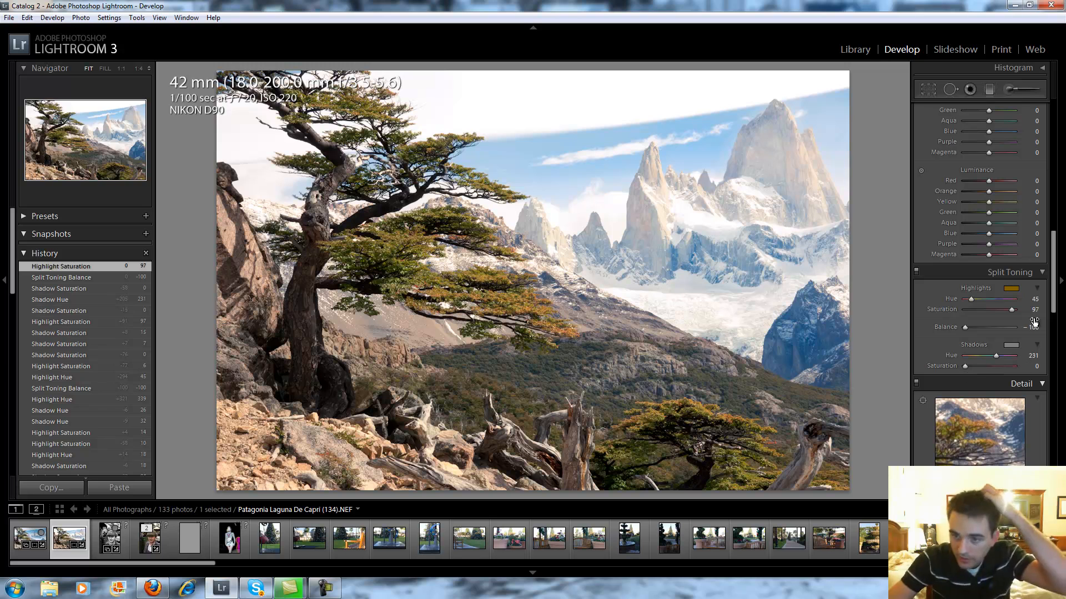
# - Set the sharpening Amount to 103 and check the foreground rocks at 1:1 before returning to the full view
pyautogui.moveTo(1061, 259); pyautogui.dragTo(1058, 316)
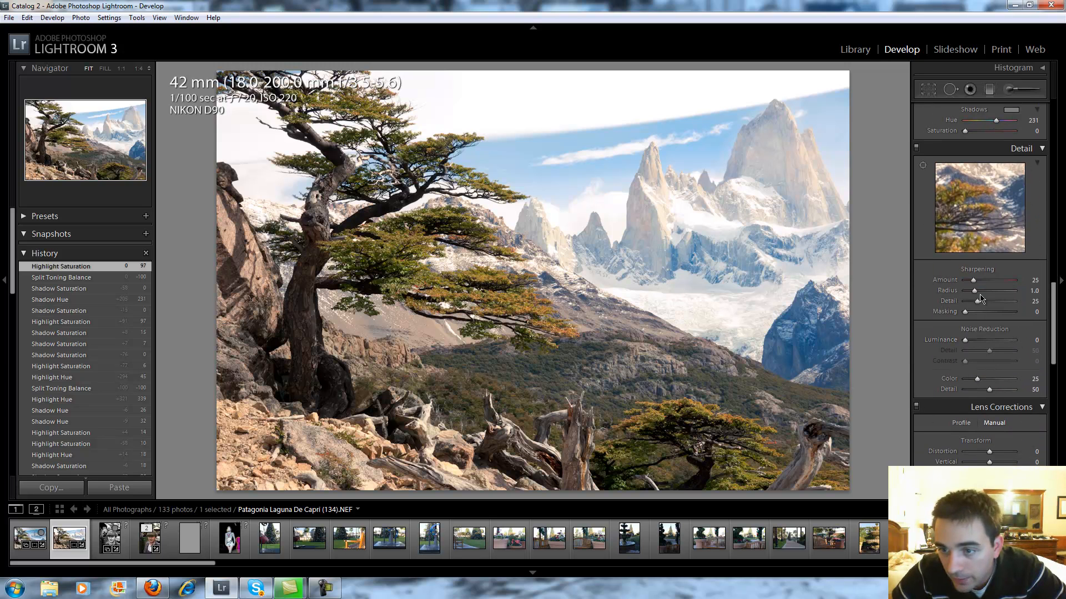
pyautogui.moveTo(1001, 281); pyautogui.dragTo(1004, 281)
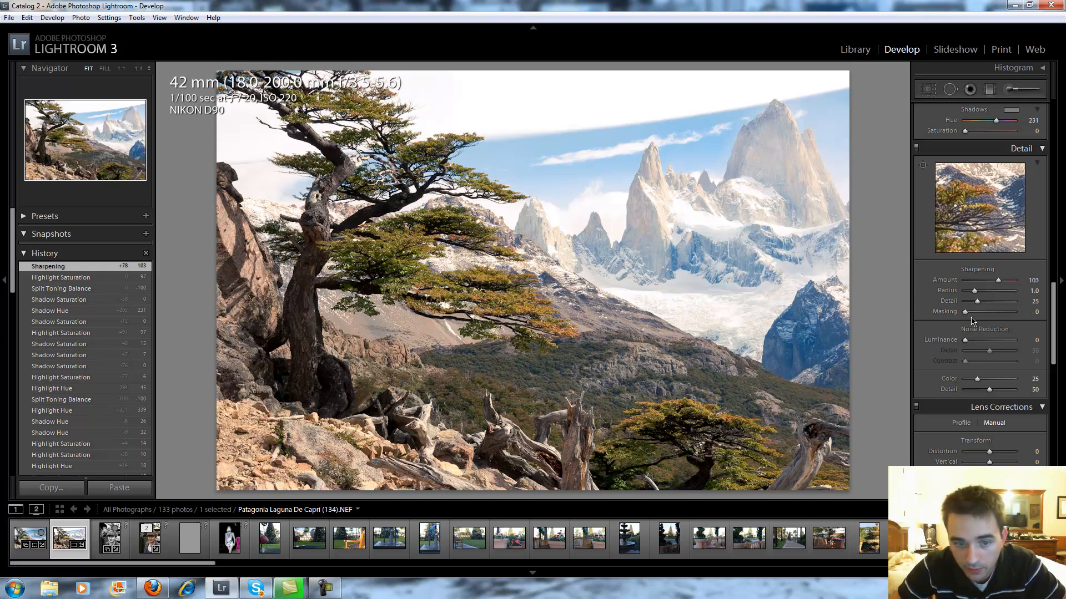
pyautogui.click(278, 456)
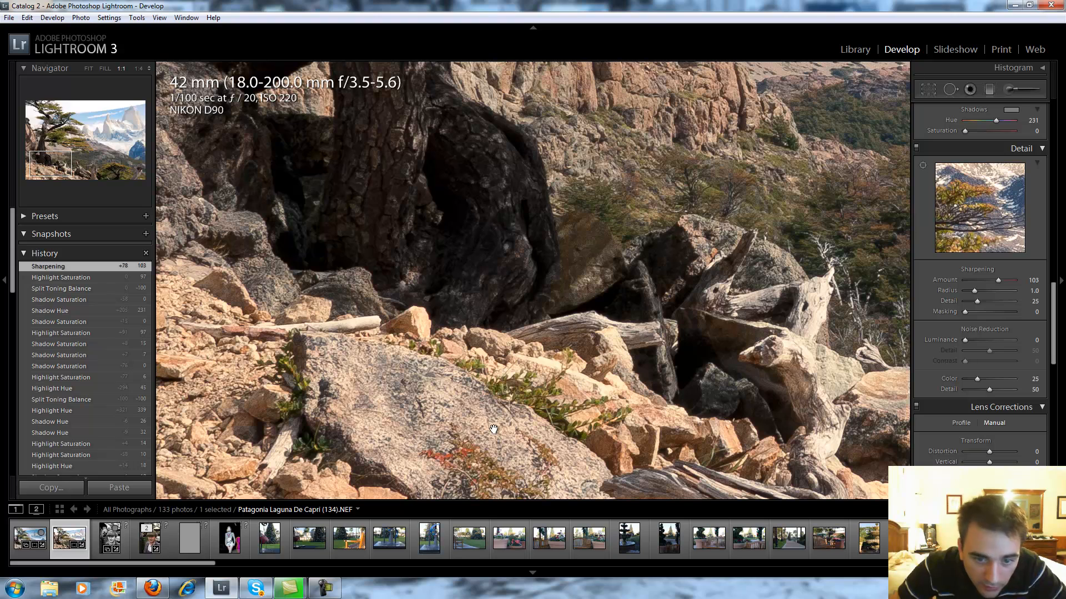
pyautogui.click(535, 361)
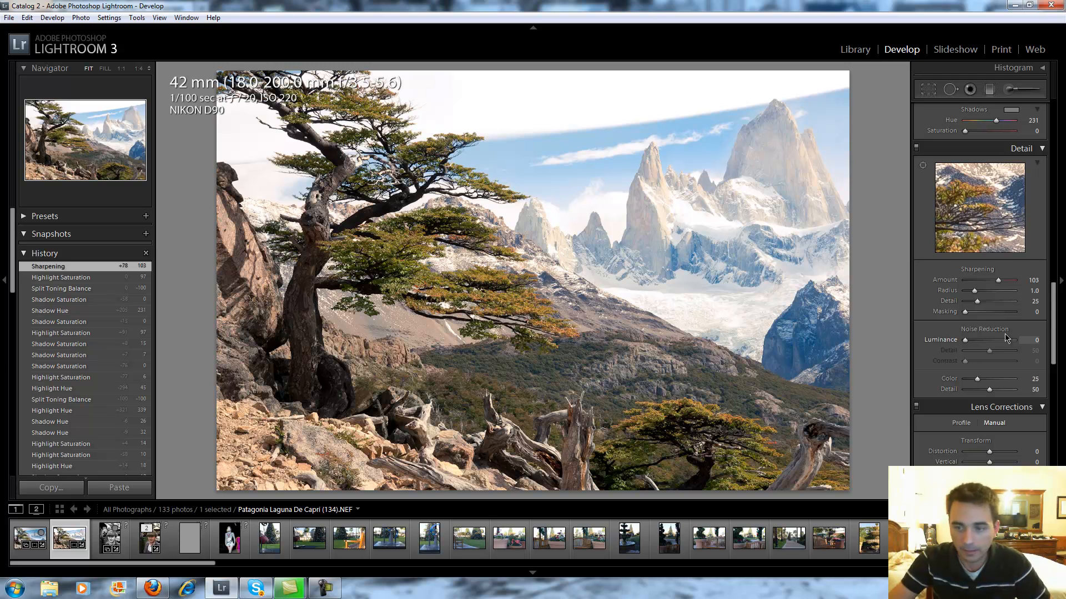
# - Darken the photo's edges with a post-crop vignette using Amount -17, Midpoint 45 and Feather 100
pyautogui.scroll(-10, 1039, 325)
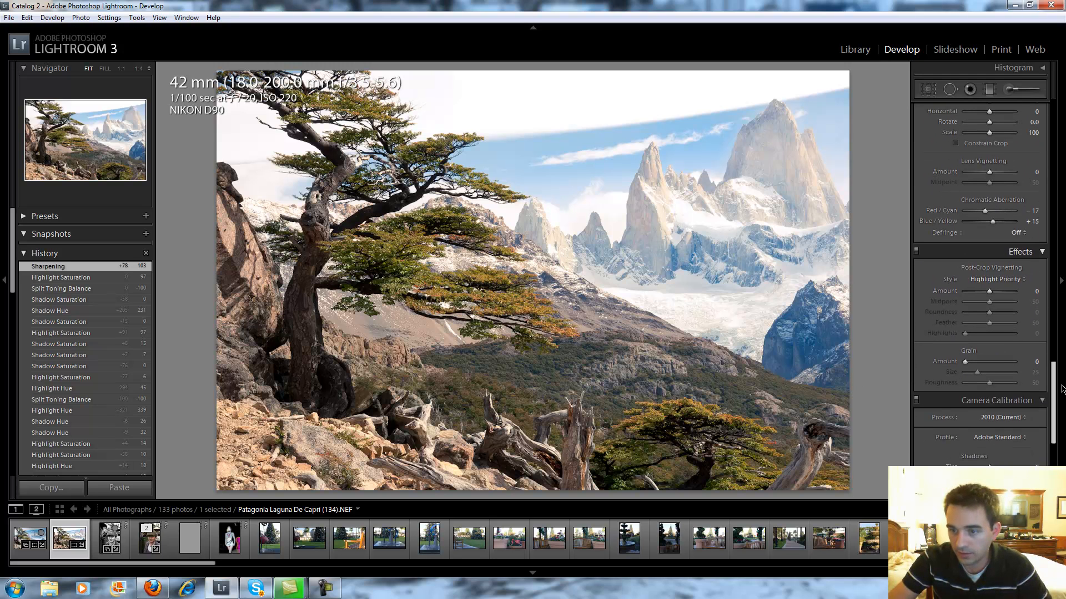
pyautogui.moveTo(984, 296); pyautogui.dragTo(983, 296)
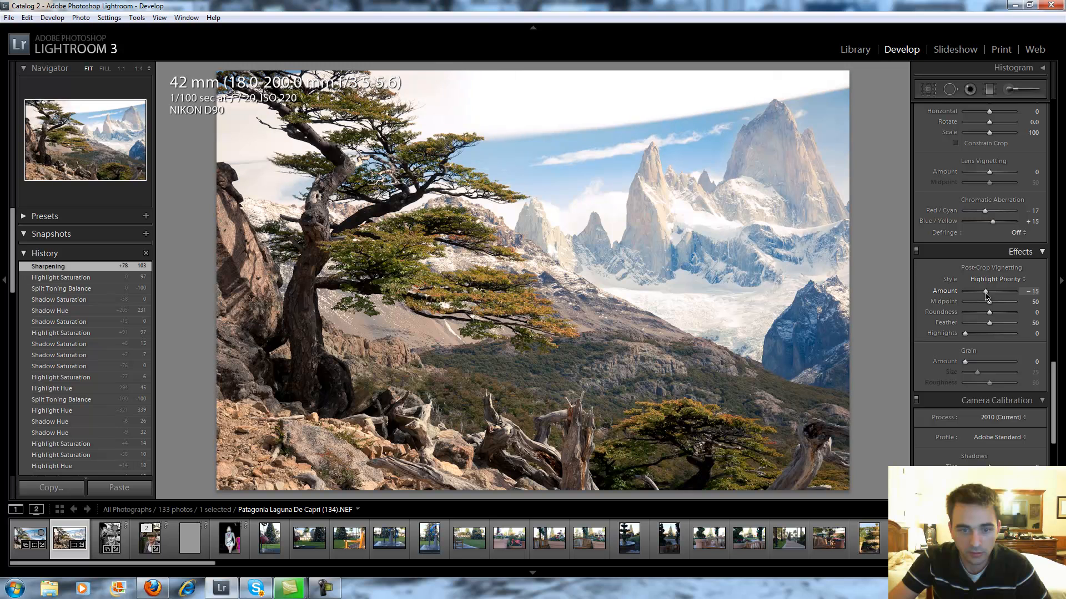
pyautogui.moveTo(985, 292); pyautogui.dragTo(984, 294)
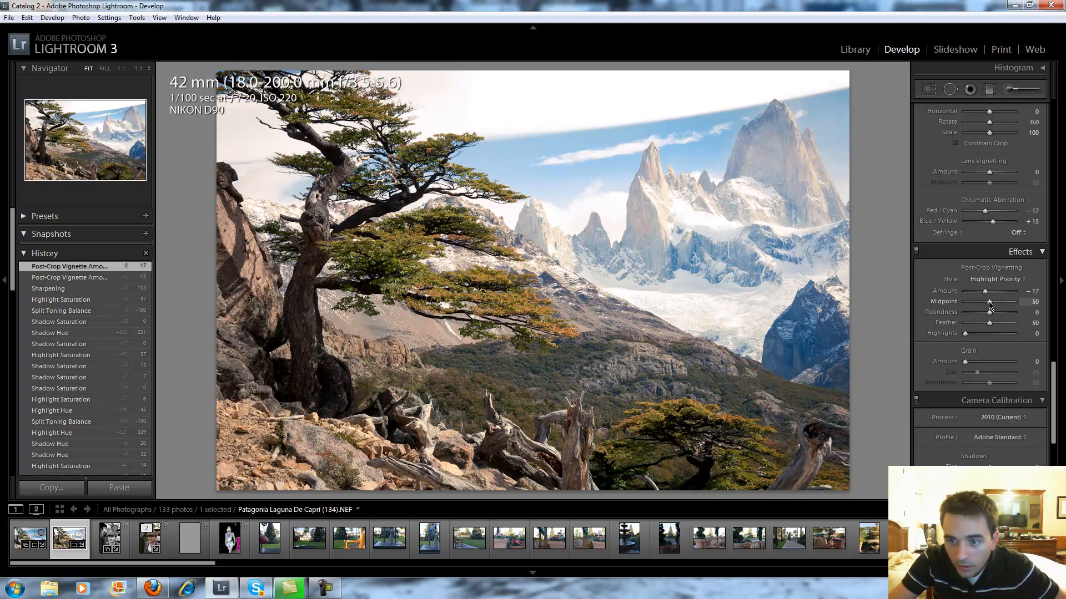
pyautogui.moveTo(990, 304)
pyautogui.mouseDown()
pyautogui.moveTo(961, 317)
pyautogui.moveTo(1037, 313)
pyautogui.moveTo(987, 309)
pyautogui.mouseUp()
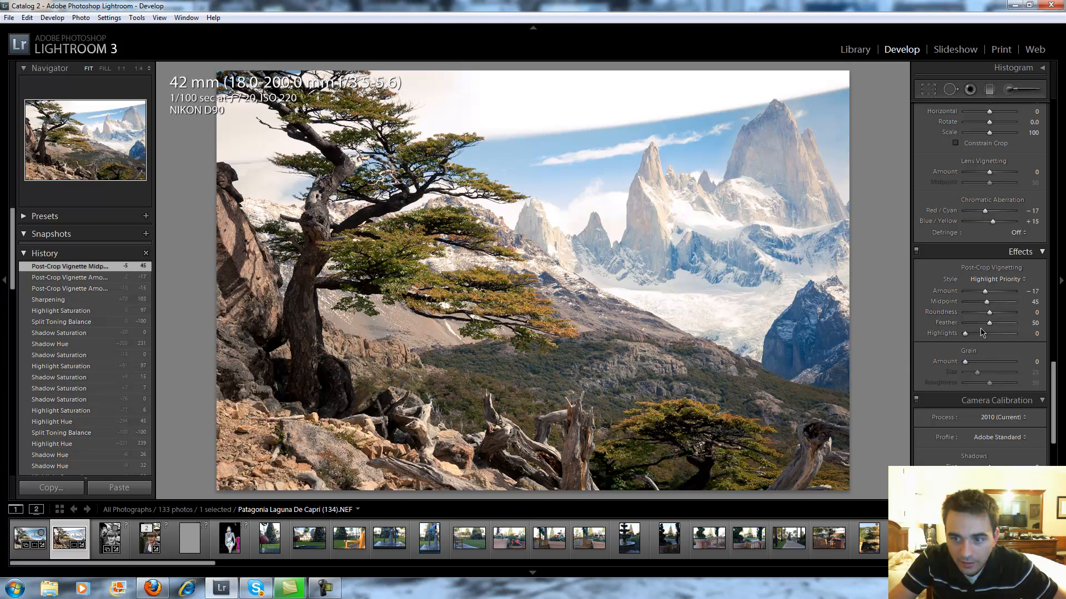
pyautogui.moveTo(989, 323); pyautogui.dragTo(1009, 323)
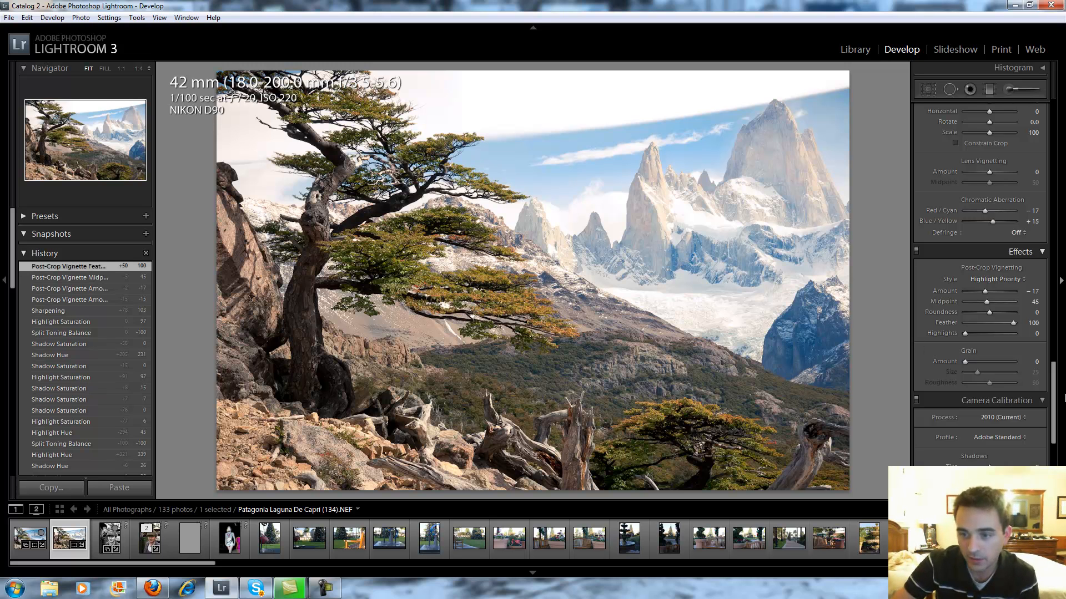
pyautogui.moveTo(1054, 396); pyautogui.dragTo(1043, 128)
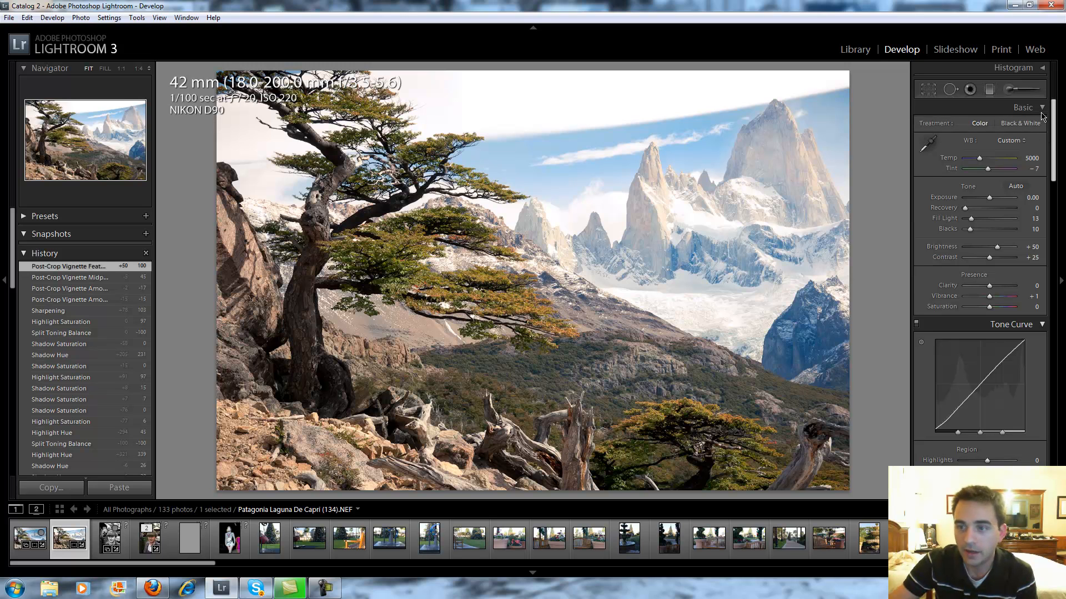